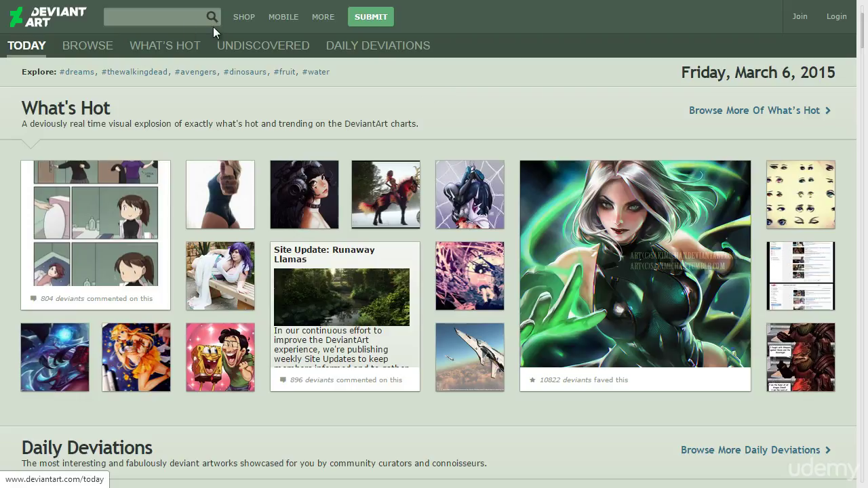
Step: Search the artworks for "gesture drawing"
{"action": "left_click", "coordinate": [179, 16]}
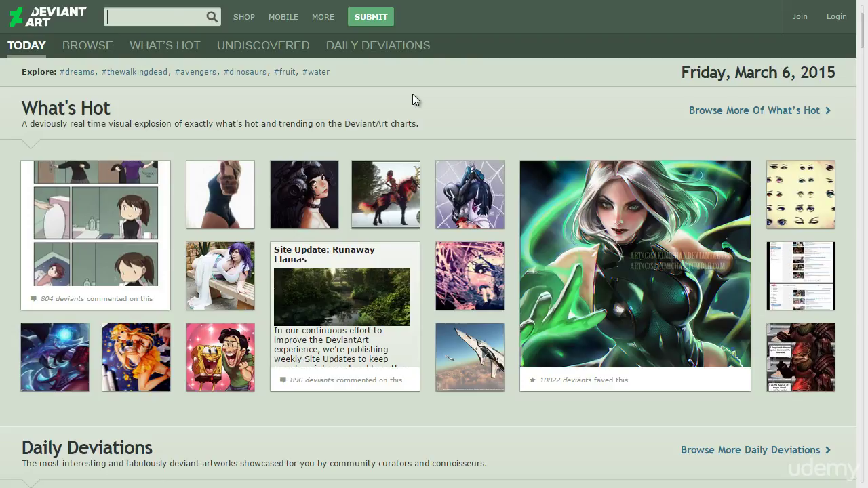
{"action": "type", "text": "gesture drawing"}
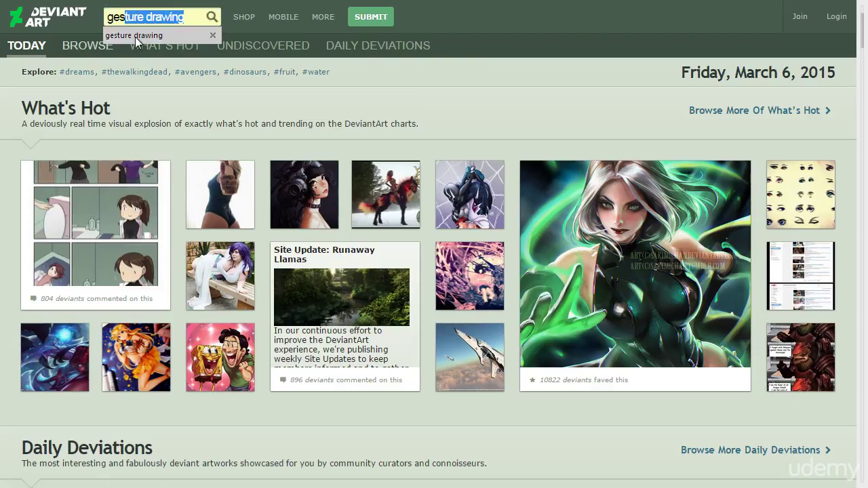
{"action": "left_click", "coordinate": [135, 36]}
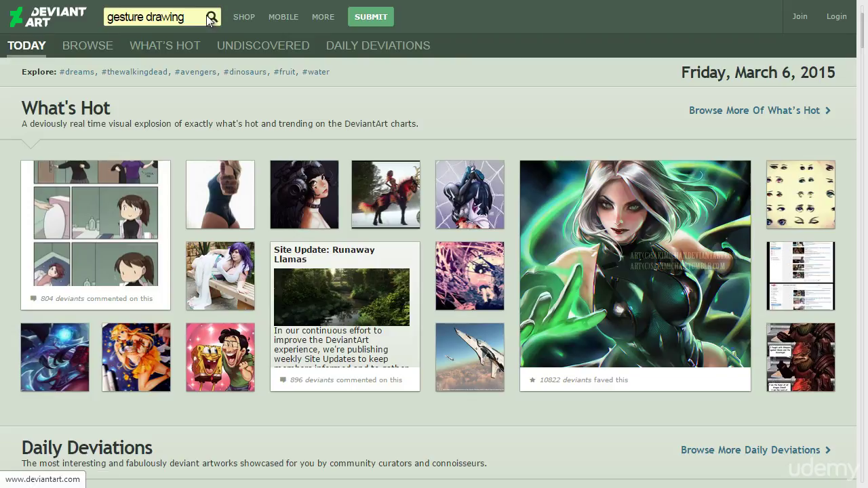
{"action": "left_click", "coordinate": [211, 18]}
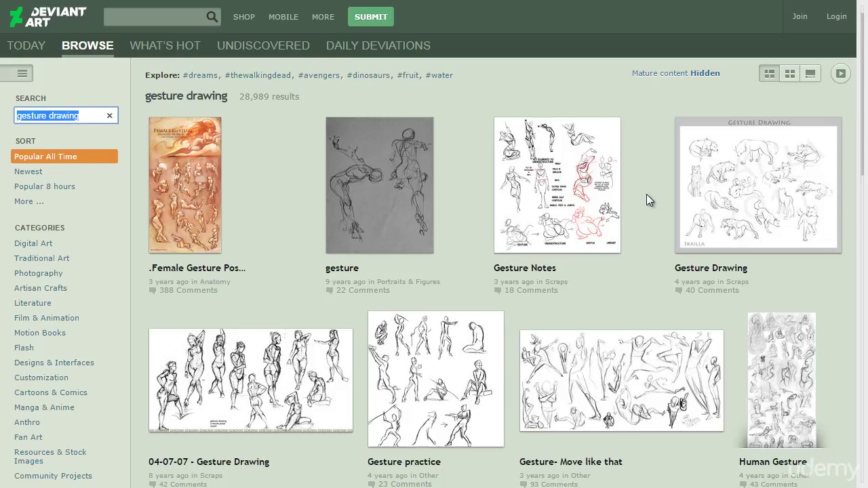
Step: Open the artwork "Gesture- Move like that" from the search results and enlarge its image
{"action": "scroll", "coordinate": [646, 195], "scroll_direction": "down", "scroll_amount": 1}
{"action": "left_click", "coordinate": [588, 310]}
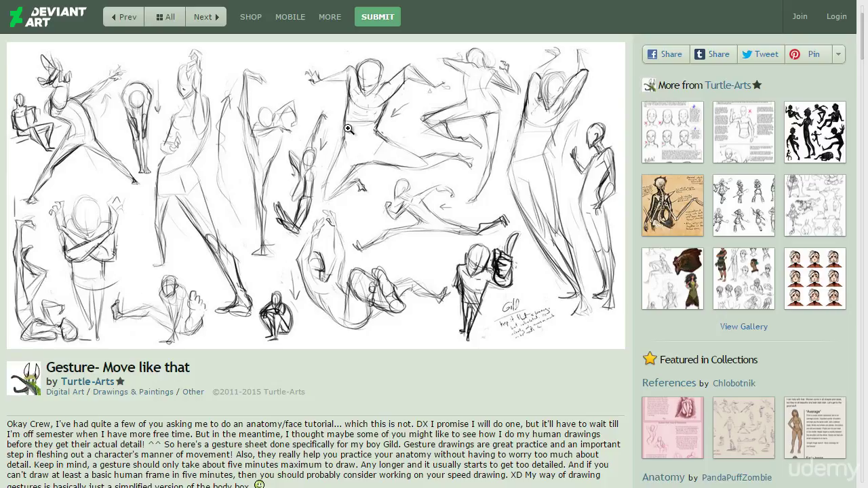
{"action": "left_click", "coordinate": [385, 116]}
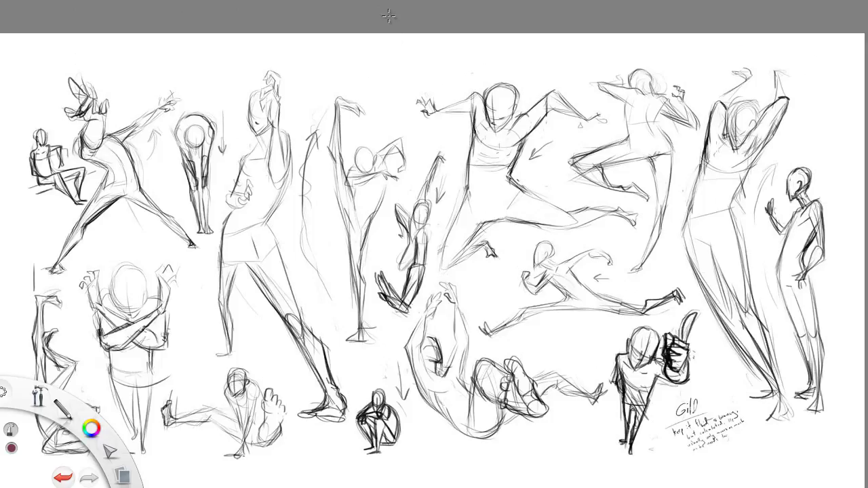
Step: Switch to SketchBook, trace the tall standing figure's head, spine, hips and legs in maroon, and clear the strokes
{"action": "left_click", "coordinate": [333, 77]}
{"action": "key", "text": "space"}
{"action": "mouse_move", "coordinate": [253, 285]}
{"action": "left_mouse_down"}
{"action": "mouse_move", "coordinate": [295, 262]}
{"action": "mouse_move", "coordinate": [264, 265]}
{"action": "left_mouse_up"}
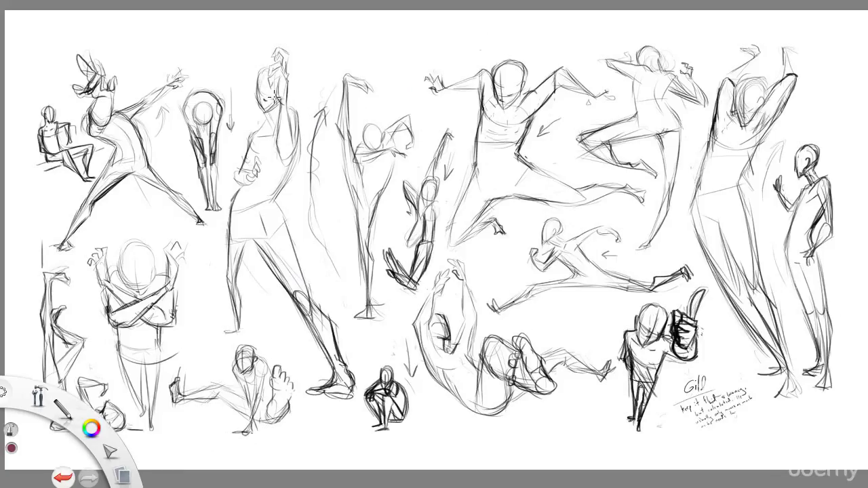
{"action": "mouse_move", "coordinate": [278, 89]}
{"action": "left_mouse_down"}
{"action": "mouse_move", "coordinate": [258, 94]}
{"action": "mouse_move", "coordinate": [274, 110]}
{"action": "mouse_move", "coordinate": [280, 89]}
{"action": "left_mouse_up"}
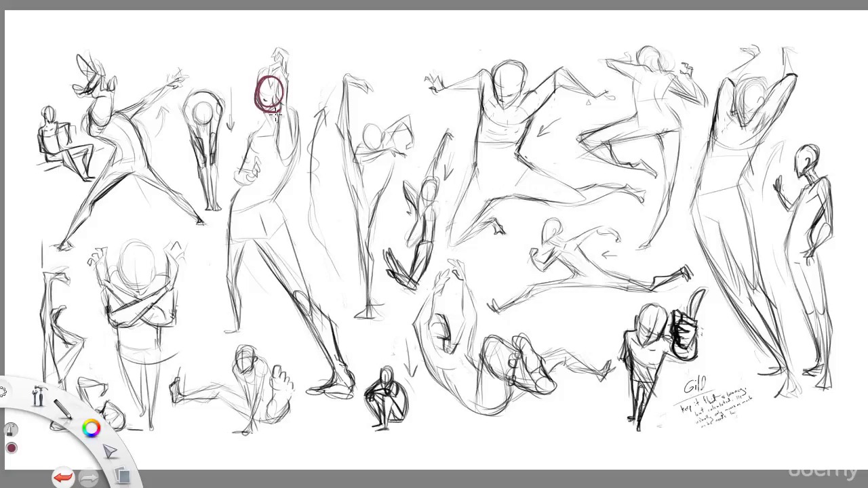
{"action": "left_click_drag", "start_coordinate": [278, 111], "coordinate": [261, 170]}
{"action": "mouse_move", "coordinate": [286, 122]}
{"action": "left_mouse_down"}
{"action": "mouse_move", "coordinate": [281, 167]}
{"action": "mouse_move", "coordinate": [233, 292]}
{"action": "mouse_move", "coordinate": [236, 332]}
{"action": "left_mouse_up"}
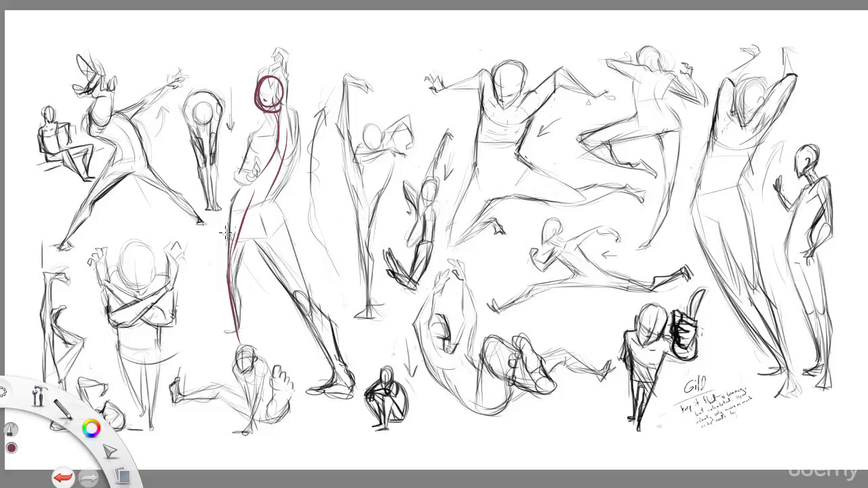
{"action": "mouse_move", "coordinate": [231, 229]}
{"action": "left_mouse_down"}
{"action": "mouse_move", "coordinate": [273, 214]}
{"action": "mouse_move", "coordinate": [275, 241]}
{"action": "mouse_move", "coordinate": [306, 292]}
{"action": "mouse_move", "coordinate": [335, 398]}
{"action": "left_mouse_up"}
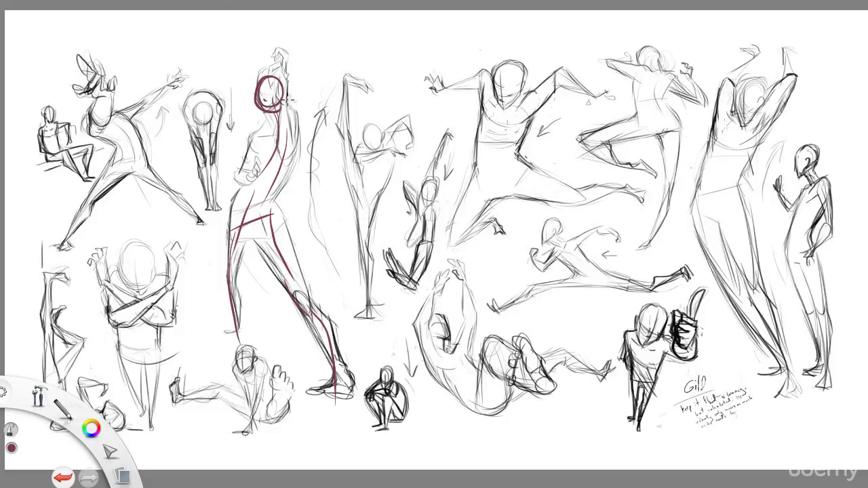
{"action": "key", "text": "Delete"}
Step: Try sweeping maroon curves over the tall figure's shoulder and down to the hip, and undo them
{"action": "key", "text": "space"}
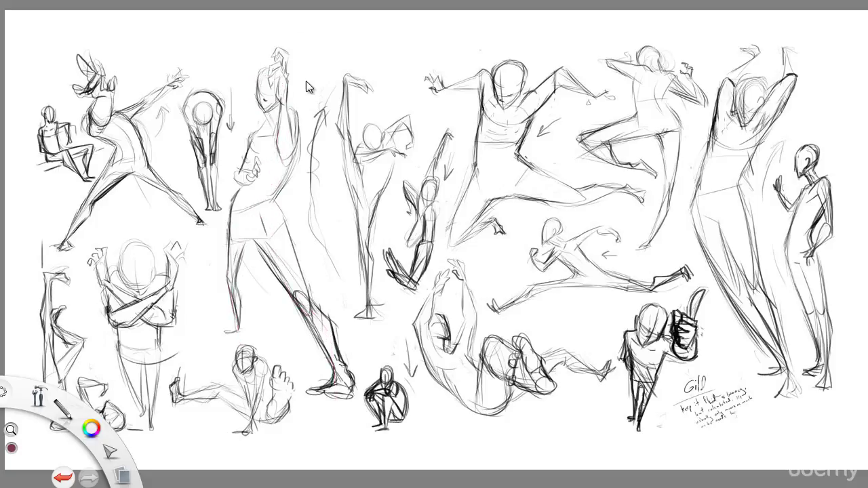
{"action": "left_click_drag", "start_coordinate": [306, 82], "coordinate": [330, 25]}
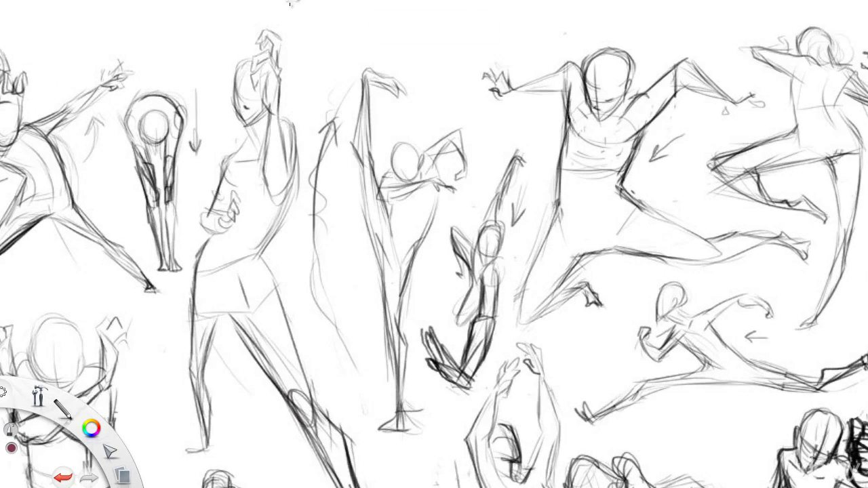
{"action": "key", "text": "space"}
{"action": "mouse_move", "coordinate": [204, 198]}
{"action": "left_mouse_down"}
{"action": "mouse_move", "coordinate": [235, 136]}
{"action": "mouse_move", "coordinate": [229, 164]}
{"action": "left_mouse_up"}
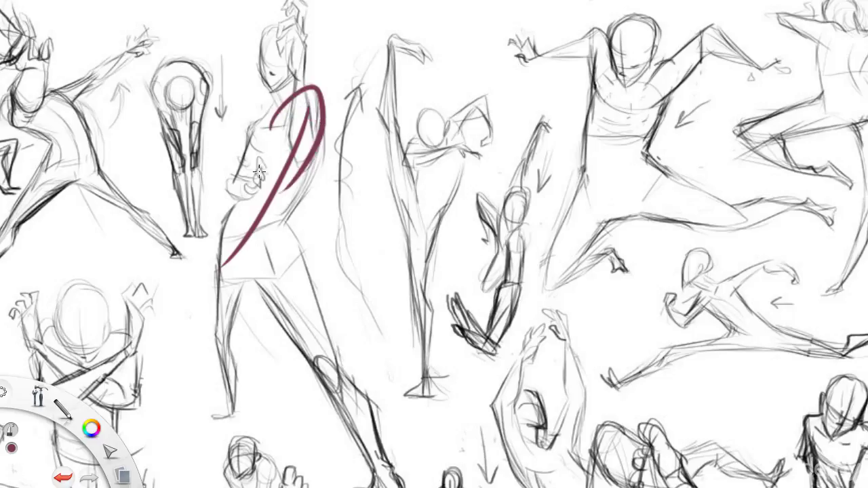
{"action": "mouse_move", "coordinate": [298, 111]}
{"action": "left_mouse_down"}
{"action": "mouse_move", "coordinate": [312, 112]}
{"action": "mouse_move", "coordinate": [313, 124]}
{"action": "left_mouse_up"}
{"action": "key", "text": "ctrl+z"}
{"action": "key", "text": "ctrl+z"}
{"action": "key", "text": "ctrl+z"}
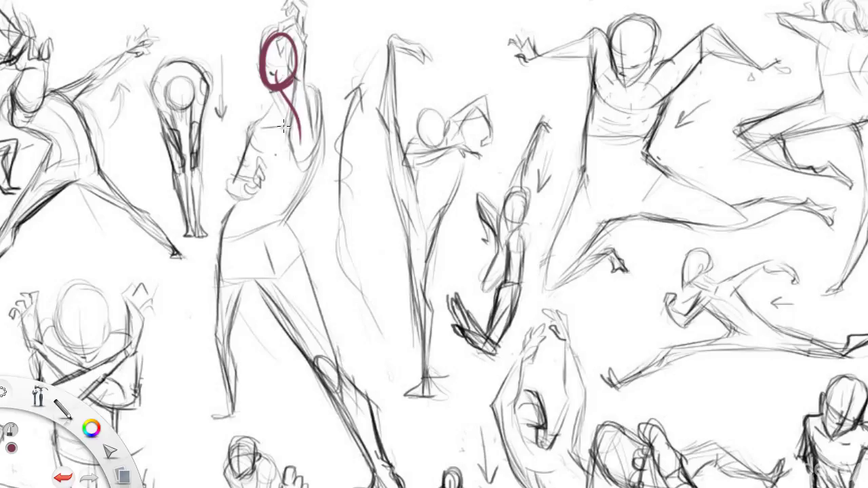
Step: Draw maroon flow curves down the back and front of the tall figure's torso, with an arrowhead at the waist
{"action": "left_click_drag", "start_coordinate": [310, 95], "coordinate": [279, 200]}
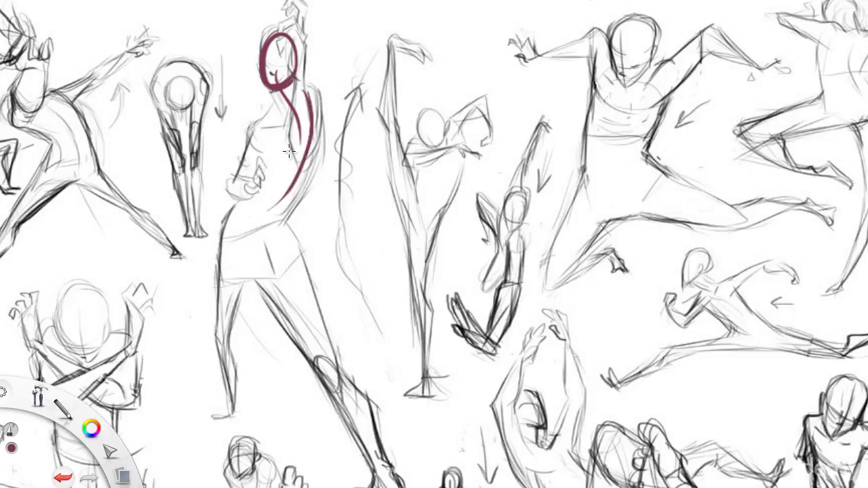
{"action": "mouse_move", "coordinate": [311, 101]}
{"action": "left_mouse_down"}
{"action": "mouse_move", "coordinate": [307, 137]}
{"action": "mouse_move", "coordinate": [248, 226]}
{"action": "left_mouse_up"}
{"action": "left_click_drag", "start_coordinate": [264, 223], "coordinate": [258, 216]}
{"action": "left_click_drag", "start_coordinate": [281, 135], "coordinate": [239, 224]}
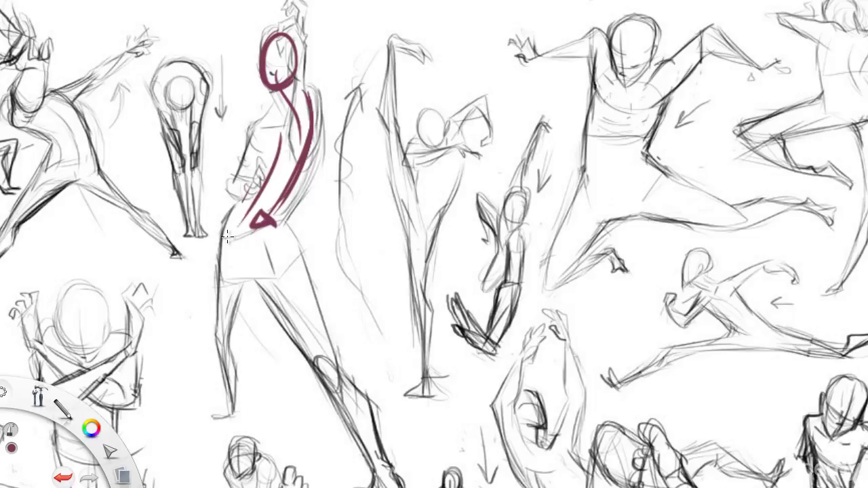
Step: Draw flow lines from the tall figure's hip down both legs, redoing the straight leg's lower curve, and clear all the strokes
{"action": "left_click_drag", "start_coordinate": [252, 192], "coordinate": [221, 284]}
{"action": "left_click_drag", "start_coordinate": [231, 244], "coordinate": [223, 367]}
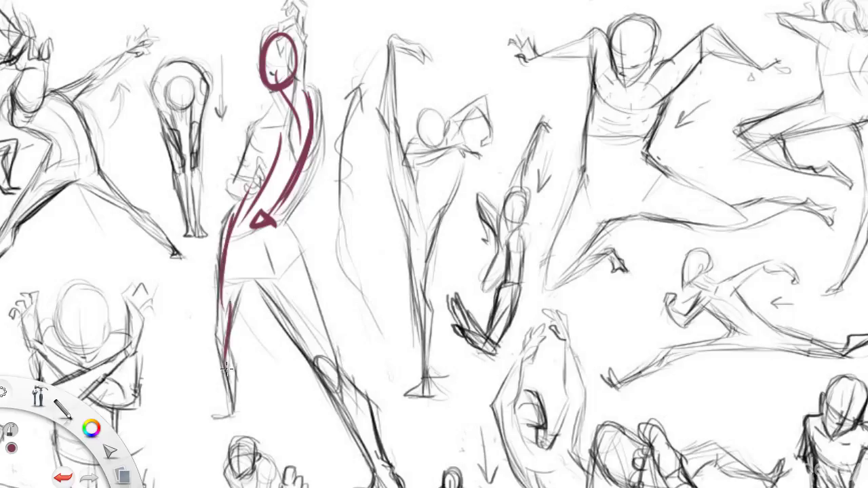
{"action": "left_click_drag", "start_coordinate": [228, 329], "coordinate": [231, 431]}
{"action": "key", "text": "ctrl+z"}
{"action": "left_click_drag", "start_coordinate": [230, 303], "coordinate": [188, 434]}
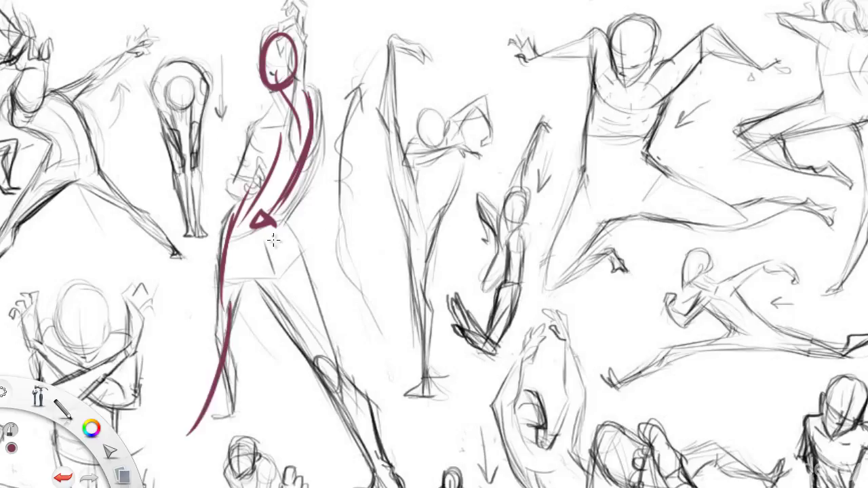
{"action": "mouse_move", "coordinate": [274, 234]}
{"action": "left_mouse_down"}
{"action": "mouse_move", "coordinate": [345, 398]}
{"action": "mouse_move", "coordinate": [335, 358]}
{"action": "mouse_move", "coordinate": [332, 386]}
{"action": "mouse_move", "coordinate": [321, 375]}
{"action": "mouse_move", "coordinate": [385, 466]}
{"action": "left_mouse_up"}
{"action": "key", "text": "Delete"}
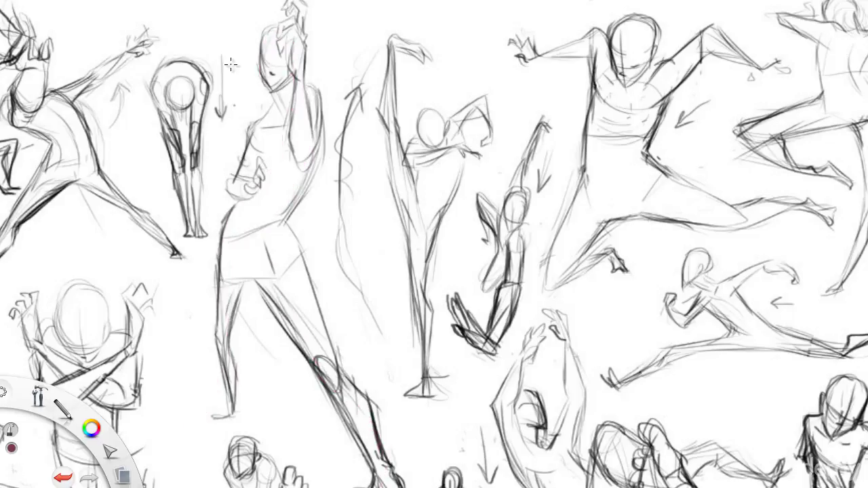
Step: Draw a shoulder arc with an arrowhead and a hip curve on the tall figure, try continuations down the legs, and clear the strokes
{"action": "mouse_move", "coordinate": [287, 168]}
{"action": "left_mouse_down"}
{"action": "mouse_move", "coordinate": [306, 89]}
{"action": "mouse_move", "coordinate": [319, 133]}
{"action": "left_mouse_up"}
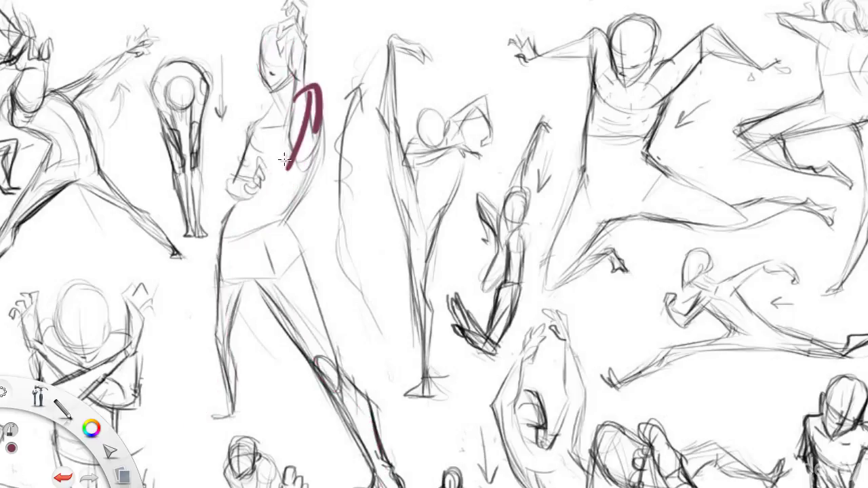
{"action": "mouse_move", "coordinate": [285, 159]}
{"action": "left_mouse_down"}
{"action": "mouse_move", "coordinate": [281, 176]}
{"action": "mouse_move", "coordinate": [302, 164]}
{"action": "left_mouse_up"}
{"action": "left_click_drag", "start_coordinate": [238, 210], "coordinate": [227, 278]}
{"action": "mouse_move", "coordinate": [211, 234]}
{"action": "left_mouse_down"}
{"action": "mouse_move", "coordinate": [227, 282]}
{"action": "mouse_move", "coordinate": [378, 456]}
{"action": "left_mouse_up"}
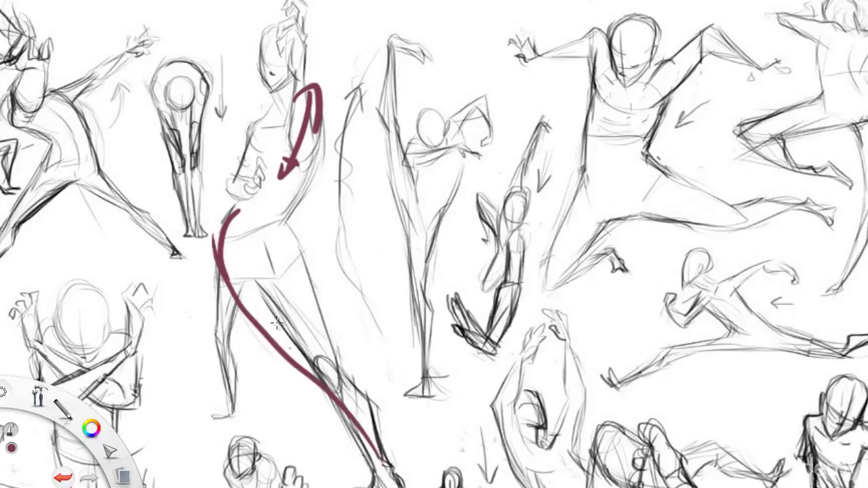
{"action": "key", "text": "ctrl+z"}
{"action": "left_click_drag", "start_coordinate": [207, 243], "coordinate": [331, 467]}
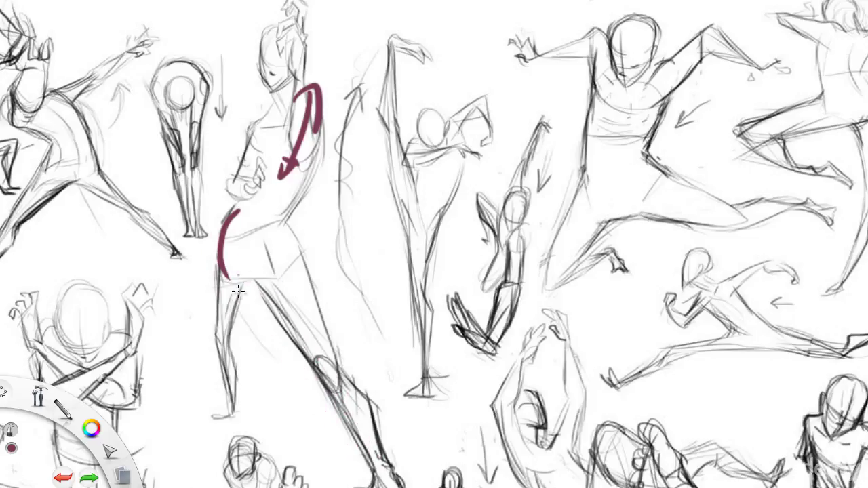
{"action": "key", "text": "space"}
{"action": "left_click_drag", "start_coordinate": [208, 296], "coordinate": [266, 271]}
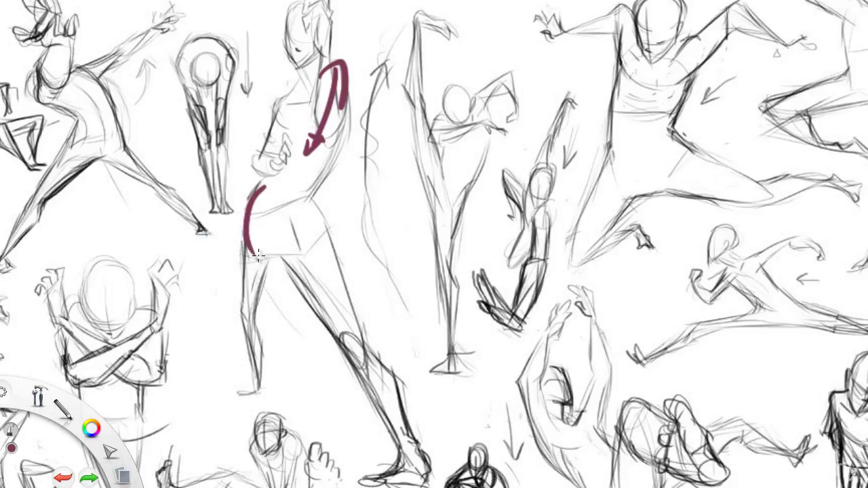
{"action": "key", "text": "Delete"}
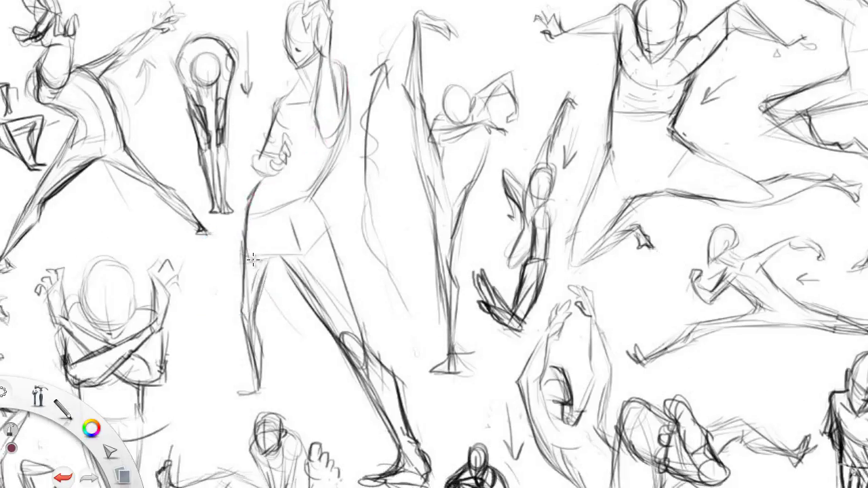
Step: Try a straight vertical stroke along the tall figure's straight leg and an oval around that leg, undoing each one
{"action": "mouse_move", "coordinate": [254, 247]}
{"action": "left_mouse_down"}
{"action": "mouse_move", "coordinate": [234, 383]}
{"action": "mouse_move", "coordinate": [249, 253]}
{"action": "mouse_move", "coordinate": [234, 288]}
{"action": "left_mouse_up"}
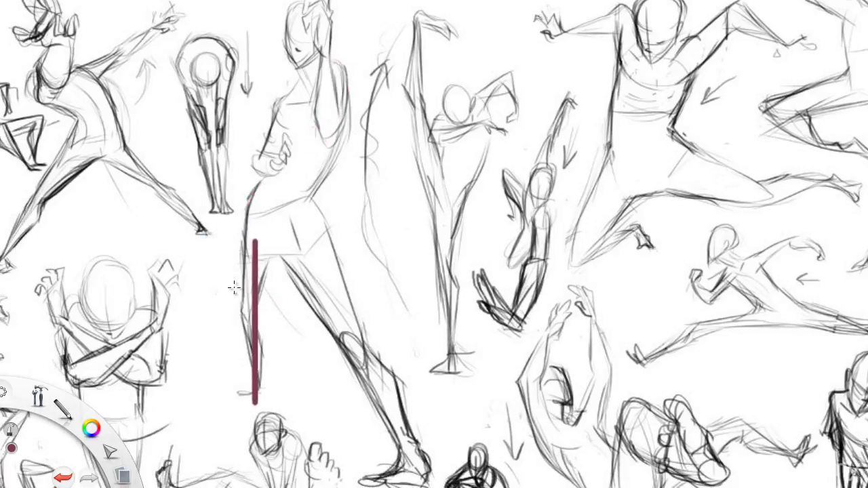
{"action": "key", "text": "ctrl+z"}
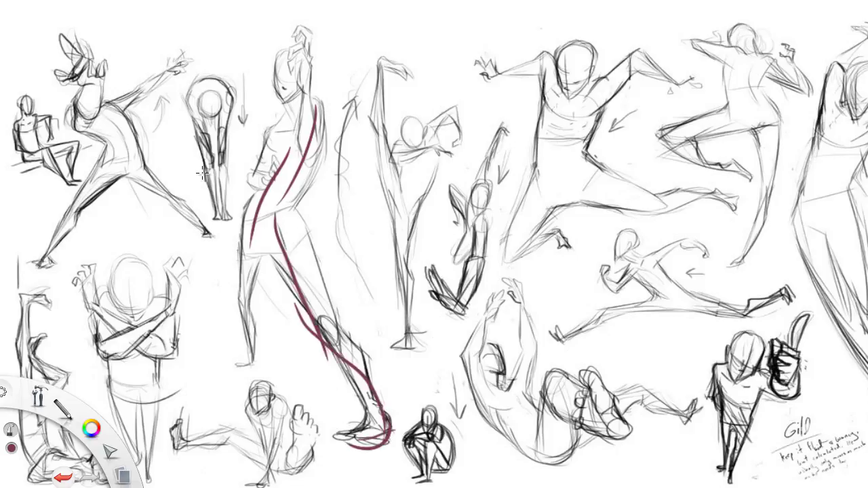
{"action": "mouse_move", "coordinate": [252, 257]}
{"action": "left_mouse_down"}
{"action": "mouse_move", "coordinate": [235, 356]}
{"action": "mouse_move", "coordinate": [222, 276]}
{"action": "mouse_move", "coordinate": [242, 238]}
{"action": "mouse_move", "coordinate": [244, 288]}
{"action": "mouse_move", "coordinate": [263, 280]}
{"action": "left_mouse_up"}
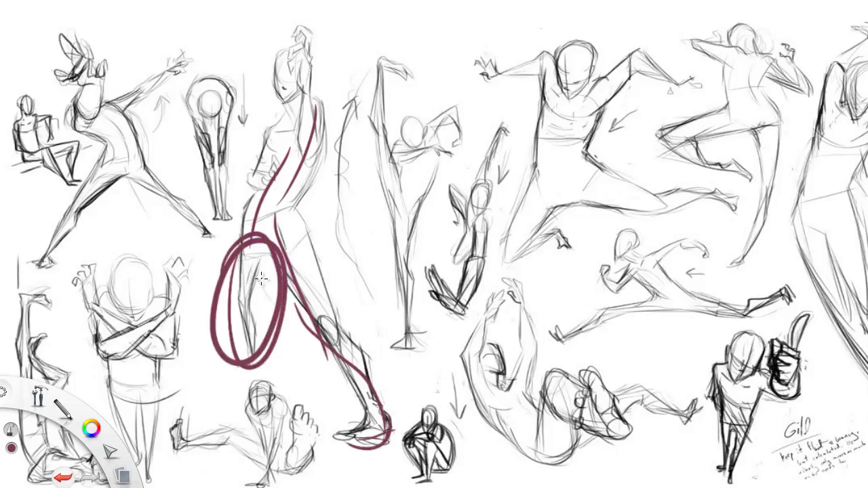
{"action": "key", "text": "ctrl+z"}
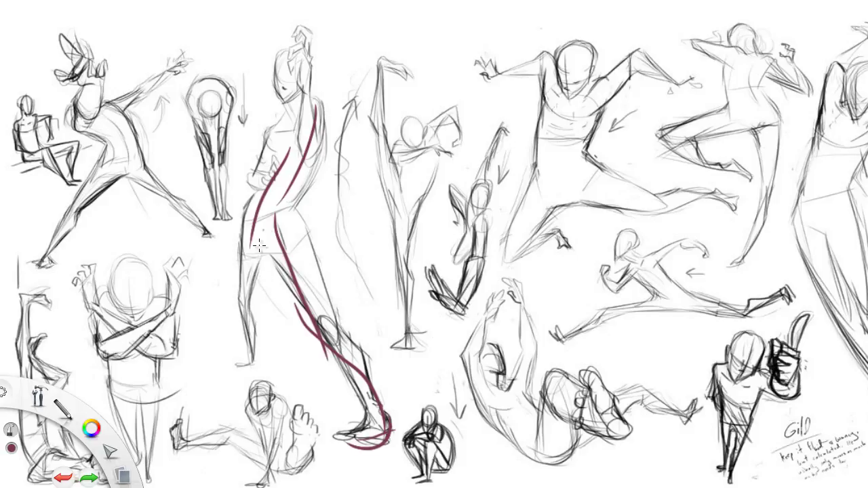
Step: Draw a curve from the tall figure's hip down to the ground and a straight vertical balance line from the chin
{"action": "left_click_drag", "start_coordinate": [246, 209], "coordinate": [243, 249]}
{"action": "mouse_move", "coordinate": [282, 88]}
{"action": "left_mouse_down"}
{"action": "mouse_move", "coordinate": [262, 300]}
{"action": "mouse_move", "coordinate": [284, 379]}
{"action": "left_mouse_up"}
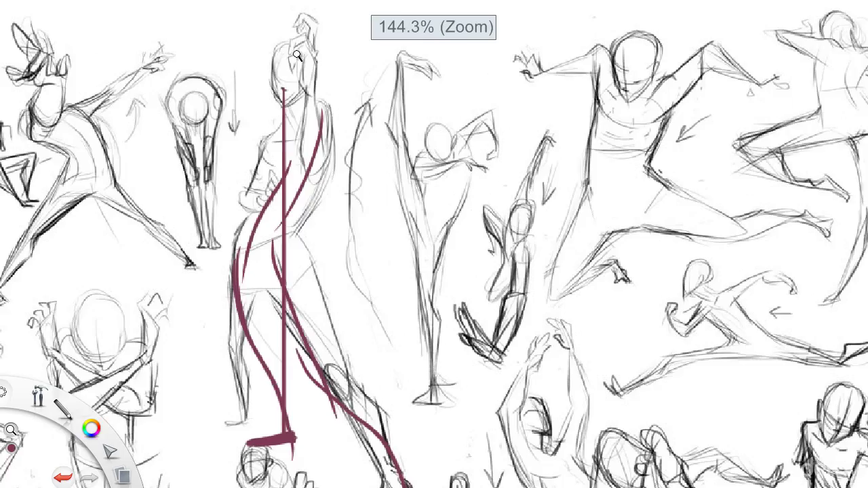
Step: Try extra strokes down the balance line and across the foot mark at its base, and undo them
{"action": "mouse_move", "coordinate": [285, 70]}
{"action": "left_mouse_down"}
{"action": "mouse_move", "coordinate": [263, 355]}
{"action": "mouse_move", "coordinate": [270, 411]}
{"action": "left_mouse_up"}
{"action": "key", "text": "ctrl+z"}
{"action": "key", "text": "ctrl+z"}
{"action": "key", "text": "ctrl+z"}
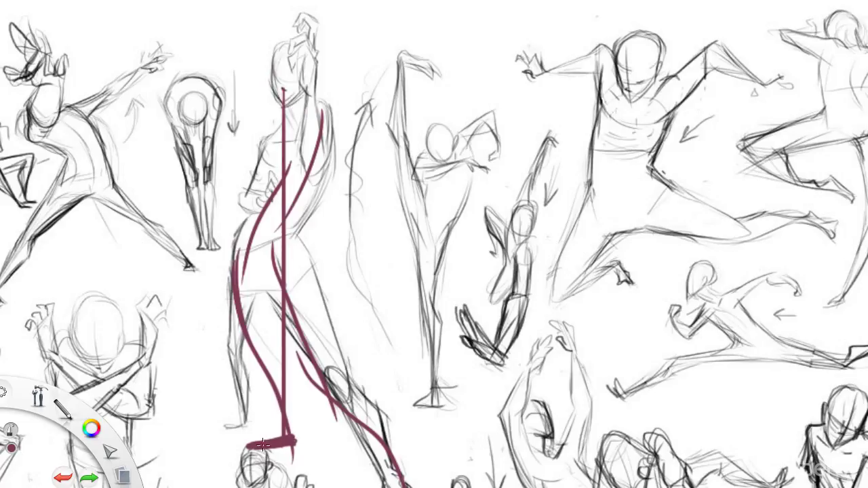
{"action": "mouse_move", "coordinate": [262, 447]}
{"action": "left_mouse_down"}
{"action": "mouse_move", "coordinate": [249, 449]}
{"action": "mouse_move", "coordinate": [301, 448]}
{"action": "left_mouse_up"}
{"action": "key", "text": "ctrl+z"}
Step: Try circling the tall figure's extended leg with a large maroon oval, and undo it
{"action": "key", "text": "space"}
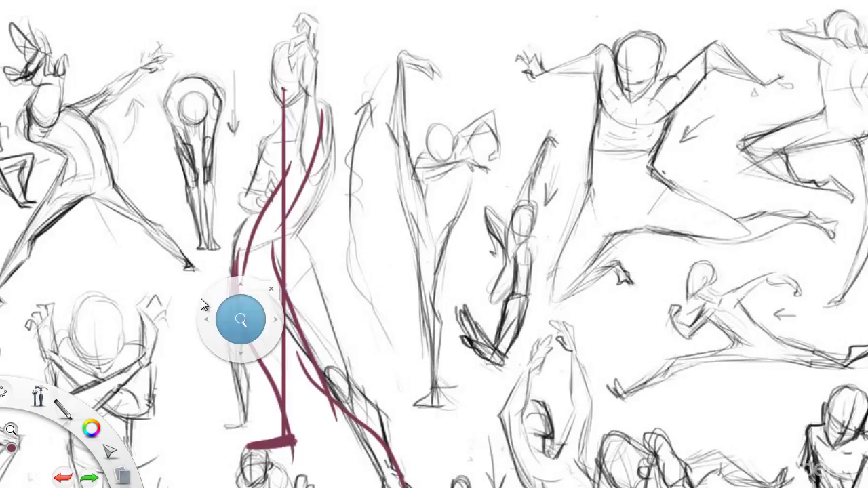
{"action": "left_click_drag", "start_coordinate": [193, 385], "coordinate": [174, 291]}
{"action": "key", "text": "space"}
{"action": "left_click_drag", "start_coordinate": [192, 249], "coordinate": [192, 313]}
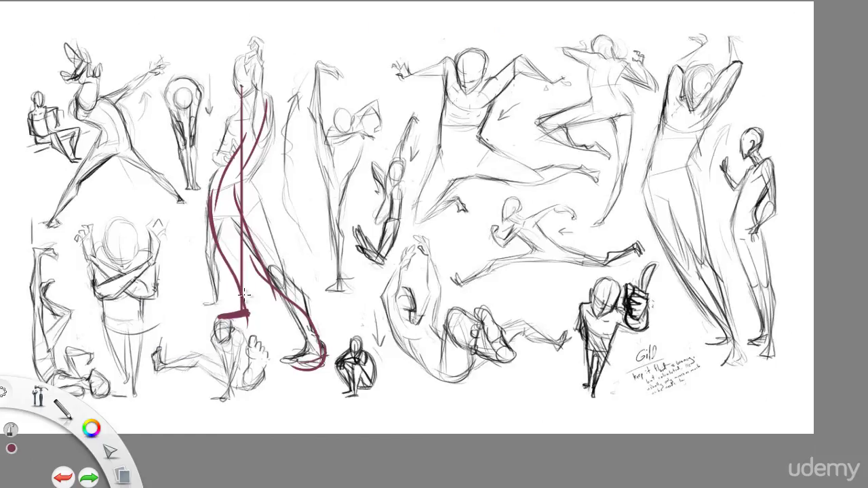
{"action": "mouse_move", "coordinate": [248, 161]}
{"action": "left_mouse_down"}
{"action": "mouse_move", "coordinate": [306, 184]}
{"action": "mouse_move", "coordinate": [259, 319]}
{"action": "left_mouse_up"}
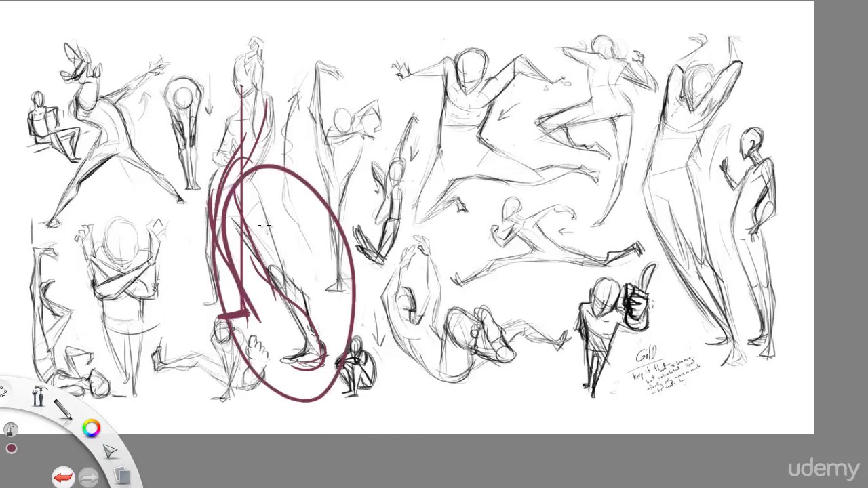
{"action": "key", "text": "ctrl+z"}
Step: Set the brush colour to the magenta swatch and circle the tall figure's extended leg
{"action": "key", "text": "Tab"}
{"action": "left_click", "coordinate": [766, 245]}
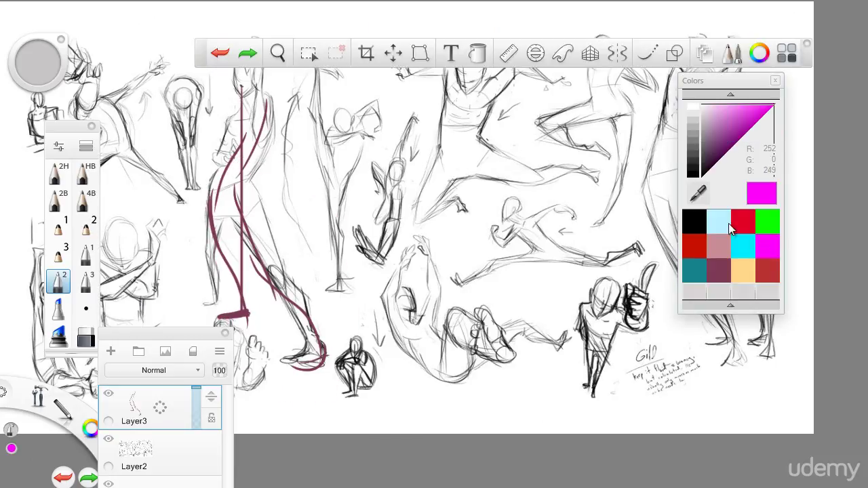
{"action": "key", "text": "Tab"}
{"action": "mouse_move", "coordinate": [264, 175]}
{"action": "left_mouse_down"}
{"action": "mouse_move", "coordinate": [287, 189]}
{"action": "mouse_move", "coordinate": [316, 324]}
{"action": "left_mouse_up"}
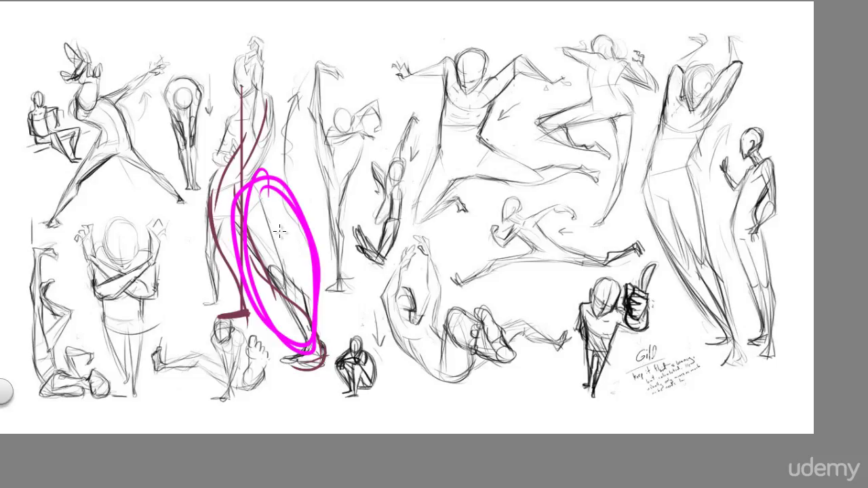
Step: Undo the magenta circle, then try other magenta strokes around the tall figure's legs and raised hand, and undo them
{"action": "key", "text": "ctrl+z"}
{"action": "mouse_move", "coordinate": [242, 208]}
{"action": "left_mouse_down"}
{"action": "mouse_move", "coordinate": [341, 309]}
{"action": "mouse_move", "coordinate": [372, 366]}
{"action": "left_mouse_up"}
{"action": "key", "text": "ctrl+z"}
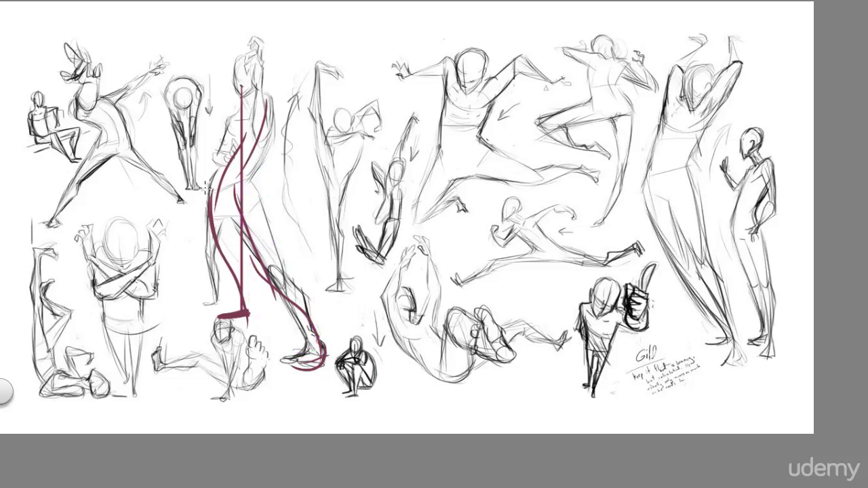
{"action": "mouse_move", "coordinate": [205, 187]}
{"action": "left_mouse_down"}
{"action": "mouse_move", "coordinate": [208, 299]}
{"action": "mouse_move", "coordinate": [204, 267]}
{"action": "left_mouse_up"}
{"action": "key", "text": "ctrl+z"}
{"action": "mouse_move", "coordinate": [257, 37]}
{"action": "left_mouse_down"}
{"action": "mouse_move", "coordinate": [240, 48]}
{"action": "mouse_move", "coordinate": [257, 66]}
{"action": "left_mouse_up"}
{"action": "key", "text": "ctrl+z"}
{"action": "key", "text": "ctrl+z"}
Step: Mark the tall figure's lower rear leg with a magenta X and set the brush colour to the maroon swatch
{"action": "mouse_move", "coordinate": [224, 270]}
{"action": "left_mouse_down"}
{"action": "mouse_move", "coordinate": [208, 284]}
{"action": "mouse_move", "coordinate": [229, 294]}
{"action": "left_mouse_up"}
{"action": "key", "text": "Tab"}
{"action": "left_click", "coordinate": [720, 267]}
{"action": "key", "text": "Tab"}
Step: Set the brush colour to the bright red swatch (RGB 224, 0, 36) for annotating the upper-right figure with the raised bent leg
{"action": "key", "text": "space"}
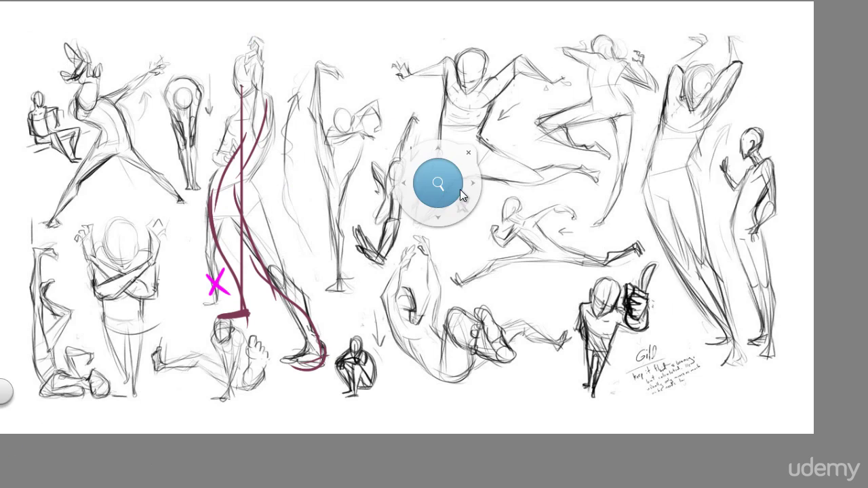
{"action": "left_click_drag", "start_coordinate": [459, 179], "coordinate": [407, 179]}
{"action": "left_click_drag", "start_coordinate": [353, 204], "coordinate": [283, 290]}
{"action": "left_click_drag", "start_coordinate": [369, 217], "coordinate": [265, 326]}
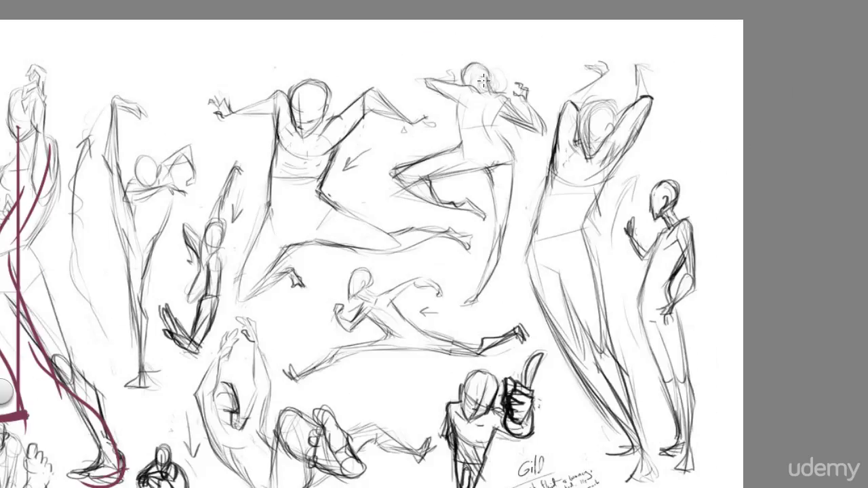
{"action": "key", "text": "Tab"}
{"action": "left_click", "coordinate": [743, 223]}
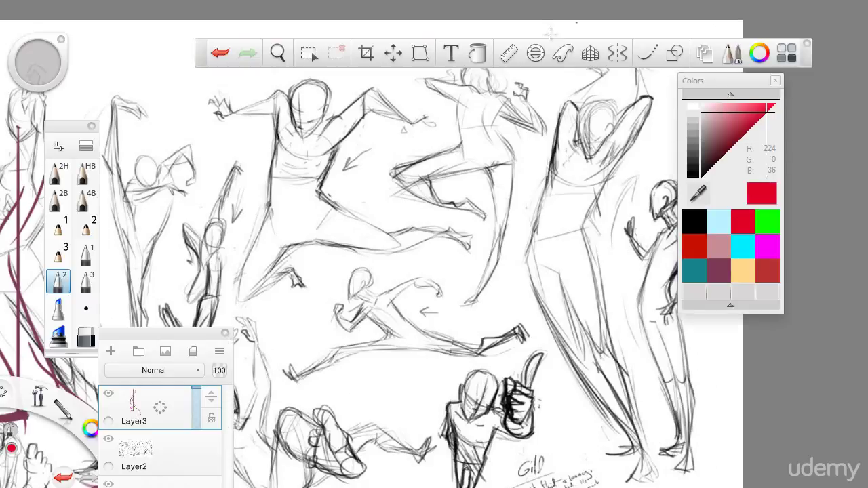
{"action": "key", "text": "Tab"}
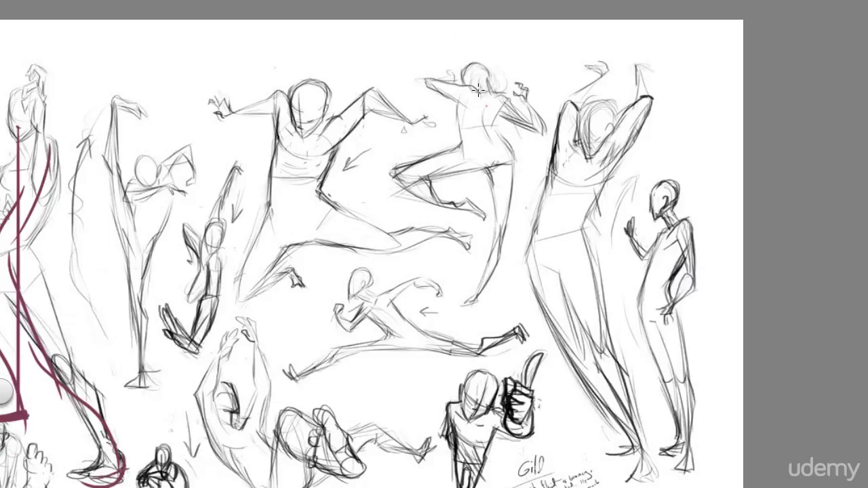
Step: Try a short red stroke down the front of the raised-leg figure's torso, and undo it
{"action": "left_click_drag", "start_coordinate": [461, 86], "coordinate": [459, 101]}
{"action": "left_click_drag", "start_coordinate": [451, 140], "coordinate": [457, 157]}
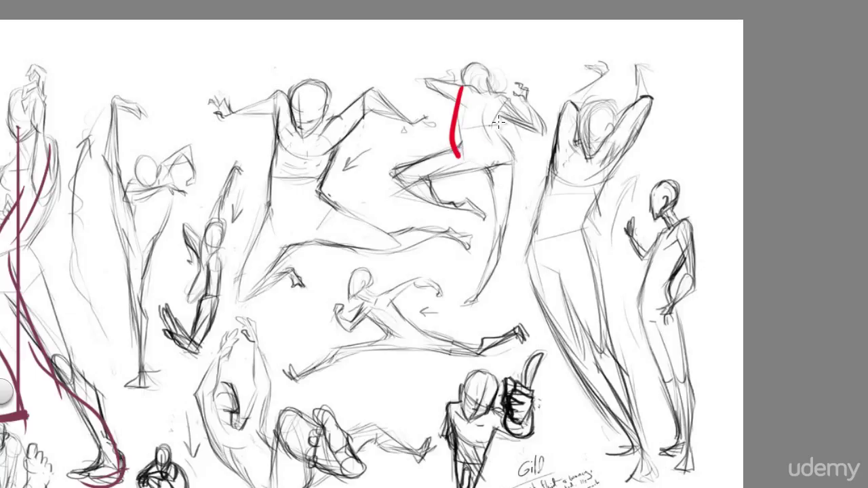
{"action": "key", "text": "ctrl+z"}
Step: Trace the raised-leg figure's head, spine, legs, foot line and both arms with red flow lines
{"action": "mouse_move", "coordinate": [484, 71]}
{"action": "left_mouse_down"}
{"action": "mouse_move", "coordinate": [472, 91]}
{"action": "mouse_move", "coordinate": [488, 80]}
{"action": "mouse_move", "coordinate": [490, 145]}
{"action": "mouse_move", "coordinate": [458, 154]}
{"action": "mouse_move", "coordinate": [480, 216]}
{"action": "left_mouse_up"}
{"action": "mouse_move", "coordinate": [500, 150]}
{"action": "left_mouse_down"}
{"action": "mouse_move", "coordinate": [445, 304]}
{"action": "mouse_move", "coordinate": [458, 279]}
{"action": "mouse_move", "coordinate": [477, 294]}
{"action": "left_mouse_up"}
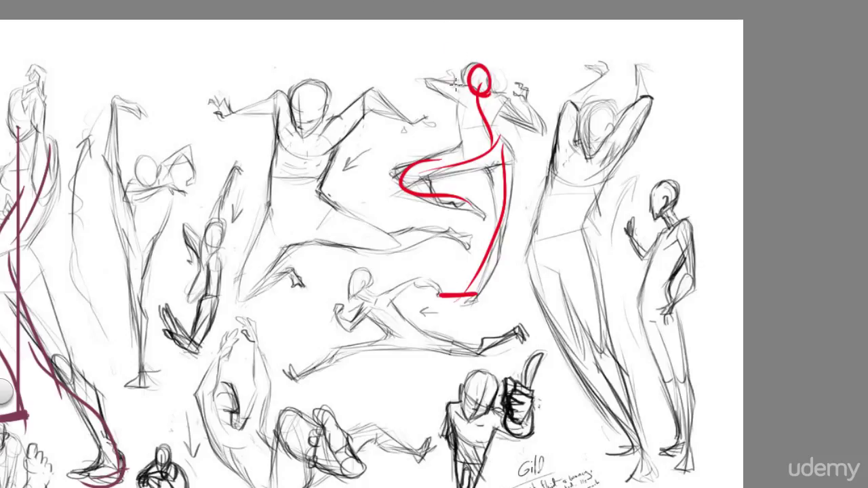
{"action": "mouse_move", "coordinate": [454, 68]}
{"action": "left_mouse_down"}
{"action": "mouse_move", "coordinate": [425, 80]}
{"action": "mouse_move", "coordinate": [542, 133]}
{"action": "left_mouse_up"}
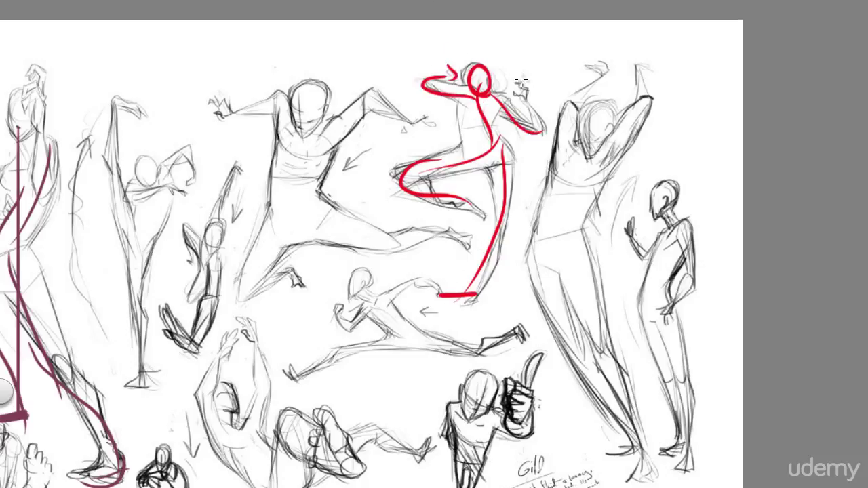
{"action": "left_click_drag", "start_coordinate": [520, 80], "coordinate": [539, 128]}
{"action": "left_click_drag", "start_coordinate": [517, 82], "coordinate": [530, 85]}
Step: Try a short red stroke on the raised-leg figure's bent forearm, and undo it
{"action": "key", "text": "space"}
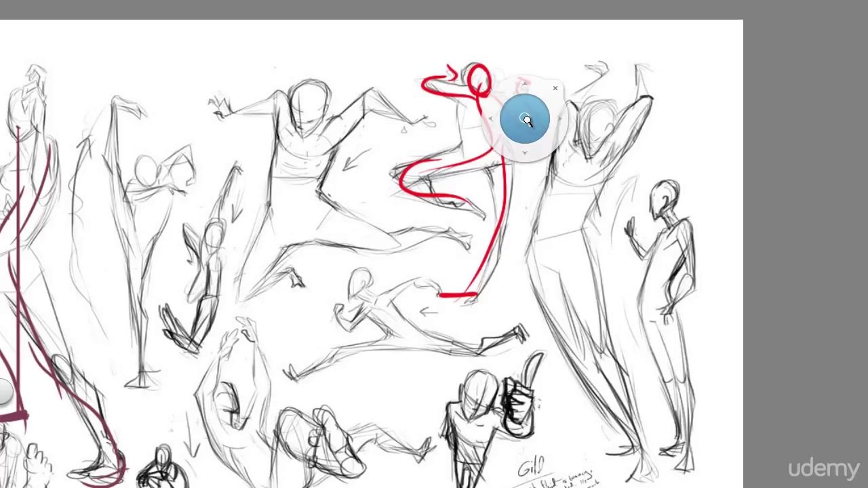
{"action": "left_click_drag", "start_coordinate": [526, 119], "coordinate": [563, 62]}
{"action": "left_click_drag", "start_coordinate": [361, 225], "coordinate": [329, 265]}
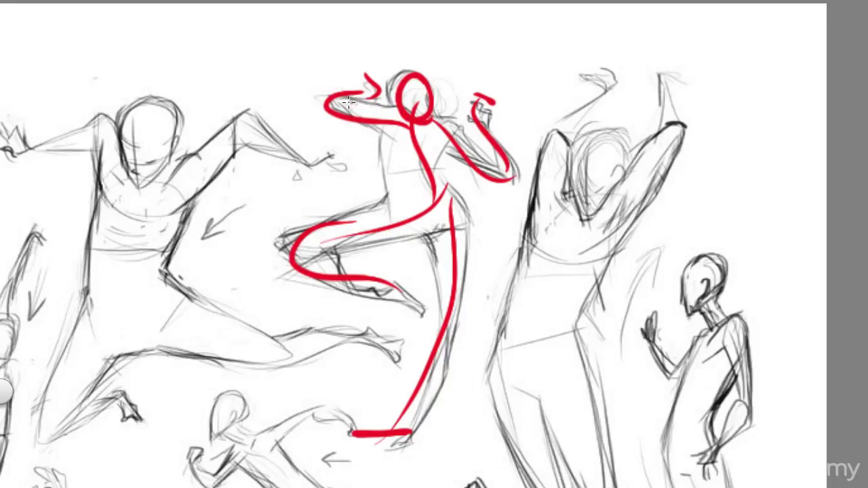
{"action": "left_click_drag", "start_coordinate": [365, 106], "coordinate": [352, 105]}
{"action": "key", "text": "ctrl+z"}
Step: Set the brush colour to the maroon swatch, try strokes on the figure's bent forearm, and undo them
{"action": "key", "text": "Tab"}
{"action": "left_click", "coordinate": [719, 271]}
{"action": "key", "text": "Tab"}
{"action": "mouse_move", "coordinate": [357, 109]}
{"action": "left_mouse_down"}
{"action": "mouse_move", "coordinate": [370, 110]}
{"action": "mouse_move", "coordinate": [347, 103]}
{"action": "mouse_move", "coordinate": [351, 114]}
{"action": "mouse_move", "coordinate": [359, 93]}
{"action": "mouse_move", "coordinate": [373, 89]}
{"action": "left_mouse_up"}
{"action": "key", "text": "ctrl+z"}
{"action": "key", "text": "ctrl+z"}
{"action": "key", "text": "ctrl+z"}
Step: Draw a small maroon triangular arrowhead inside the raised leg's knee bend
{"action": "key", "text": "space"}
{"action": "left_click_drag", "start_coordinate": [252, 258], "coordinate": [270, 233]}
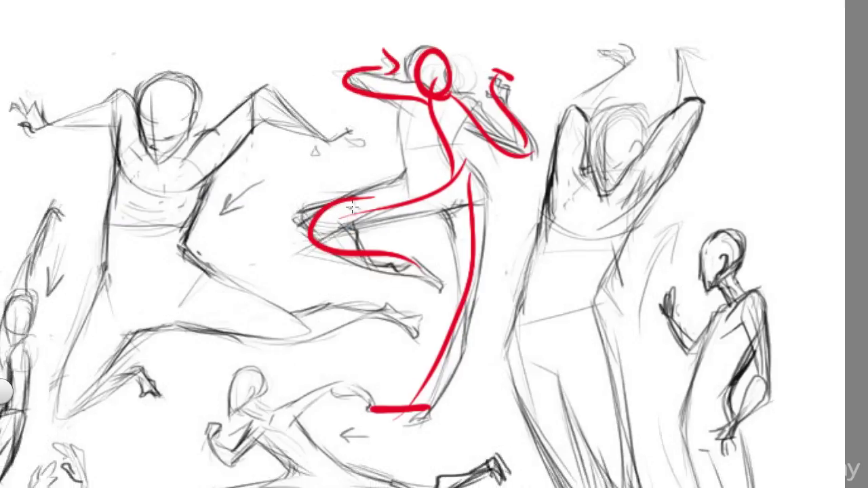
{"action": "left_click_drag", "start_coordinate": [342, 210], "coordinate": [342, 218]}
Step: Try maroon curves around the raised leg's knee and along its shin and foot, and undo them
{"action": "left_click_drag", "start_coordinate": [302, 244], "coordinate": [406, 250]}
{"action": "key", "text": "ctrl+z"}
{"action": "left_click_drag", "start_coordinate": [345, 195], "coordinate": [422, 285]}
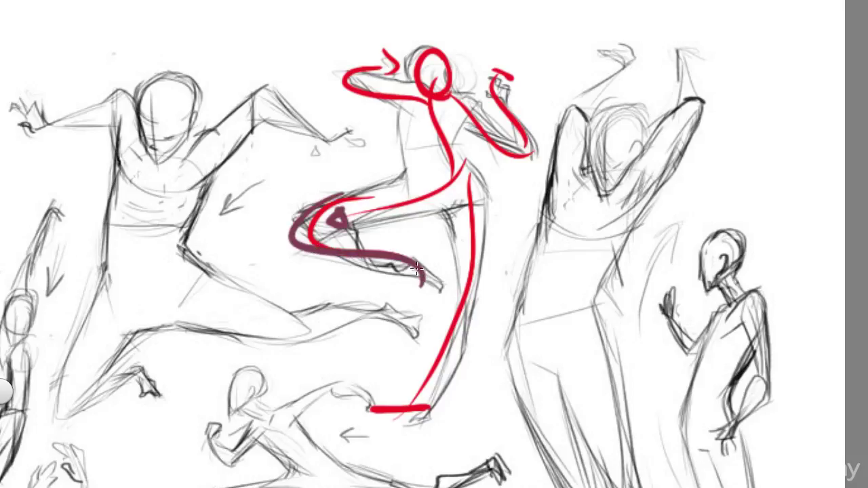
{"action": "left_click_drag", "start_coordinate": [405, 240], "coordinate": [407, 303]}
{"action": "key", "text": "ctrl+z"}
{"action": "key", "text": "ctrl+z"}
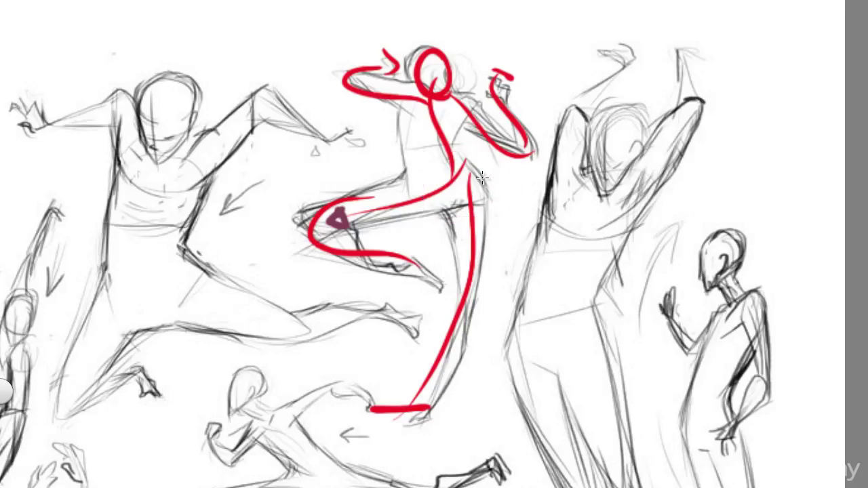
Step: Draw a maroon arc wrapping around the raised-leg figure's hips, with arrowheads showing the direction of the twist
{"action": "mouse_move", "coordinate": [412, 179]}
{"action": "left_mouse_down"}
{"action": "mouse_move", "coordinate": [486, 198]}
{"action": "mouse_move", "coordinate": [411, 180]}
{"action": "left_mouse_up"}
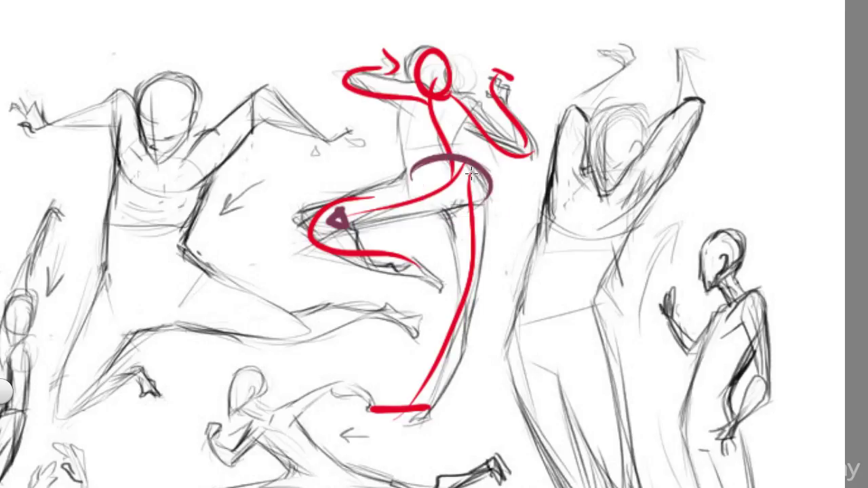
{"action": "left_click_drag", "start_coordinate": [471, 174], "coordinate": [447, 160]}
{"action": "left_click_drag", "start_coordinate": [449, 207], "coordinate": [461, 193]}
{"action": "mouse_move", "coordinate": [486, 198]}
{"action": "left_mouse_down"}
{"action": "mouse_move", "coordinate": [435, 170]}
{"action": "mouse_move", "coordinate": [411, 183]}
{"action": "mouse_move", "coordinate": [413, 167]}
{"action": "mouse_move", "coordinate": [427, 177]}
{"action": "left_mouse_up"}
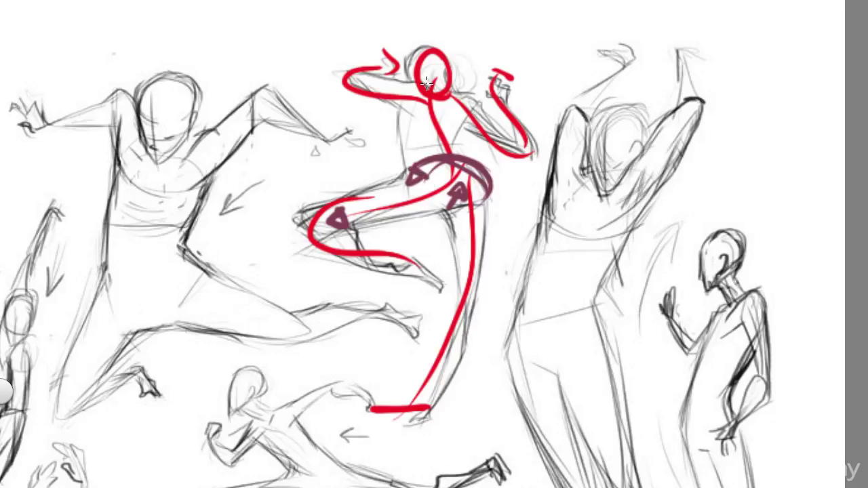
Step: Draw a maroon curve from the neck down the front of the torso and a curved arrow around the waist
{"action": "mouse_move", "coordinate": [423, 102]}
{"action": "left_mouse_down"}
{"action": "mouse_move", "coordinate": [382, 154]}
{"action": "mouse_move", "coordinate": [448, 188]}
{"action": "left_mouse_up"}
{"action": "key", "text": "ctrl+z"}
{"action": "left_click_drag", "start_coordinate": [428, 83], "coordinate": [446, 203]}
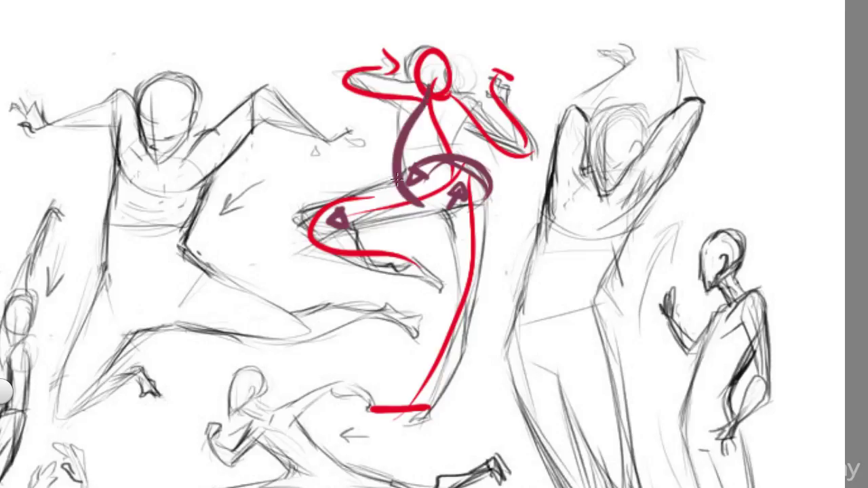
{"action": "mouse_move", "coordinate": [430, 137]}
{"action": "left_mouse_down"}
{"action": "mouse_move", "coordinate": [415, 144]}
{"action": "mouse_move", "coordinate": [425, 150]}
{"action": "left_mouse_up"}
{"action": "mouse_move", "coordinate": [473, 114]}
{"action": "left_mouse_down"}
{"action": "mouse_move", "coordinate": [445, 142]}
{"action": "mouse_move", "coordinate": [453, 137]}
{"action": "mouse_move", "coordinate": [451, 148]}
{"action": "mouse_move", "coordinate": [442, 141]}
{"action": "mouse_move", "coordinate": [443, 154]}
{"action": "mouse_move", "coordinate": [428, 137]}
{"action": "mouse_move", "coordinate": [408, 156]}
{"action": "mouse_move", "coordinate": [450, 160]}
{"action": "mouse_move", "coordinate": [461, 148]}
{"action": "mouse_move", "coordinate": [392, 144]}
{"action": "left_mouse_up"}
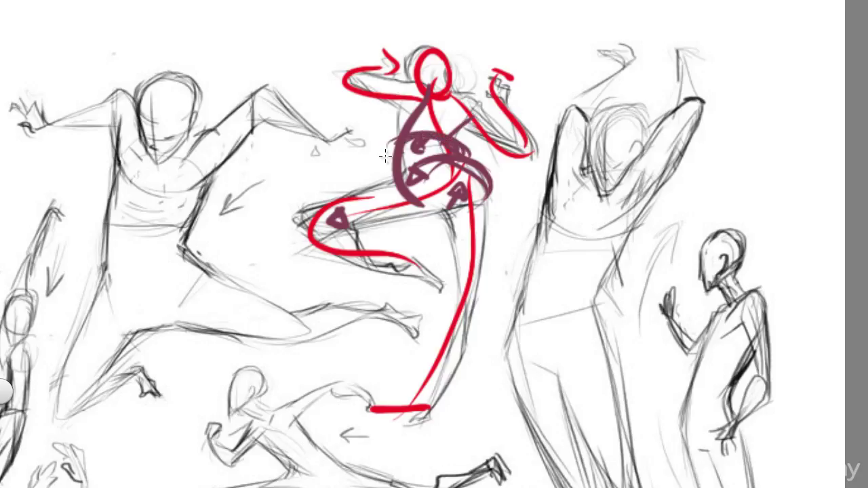
Step: Add maroon strokes across the figure's shoulders, around its head and along the raised right-hand arm
{"action": "left_click_drag", "start_coordinate": [412, 85], "coordinate": [469, 122]}
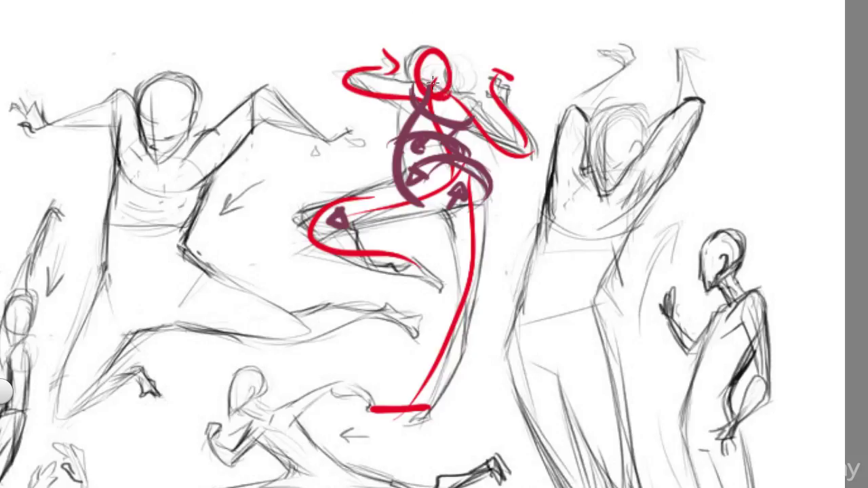
{"action": "left_click_drag", "start_coordinate": [431, 82], "coordinate": [459, 120]}
{"action": "mouse_move", "coordinate": [440, 93]}
{"action": "left_mouse_down"}
{"action": "mouse_move", "coordinate": [448, 49]}
{"action": "mouse_move", "coordinate": [455, 134]}
{"action": "left_mouse_up"}
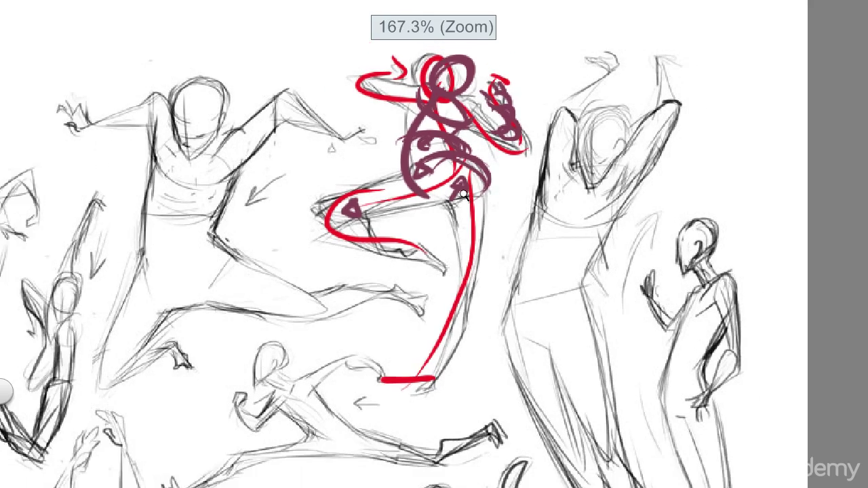
Step: Hide the annotation layer Layer3 to compare with the original sketch, and show it again
{"action": "key", "text": "space"}
{"action": "key", "text": "Tab"}
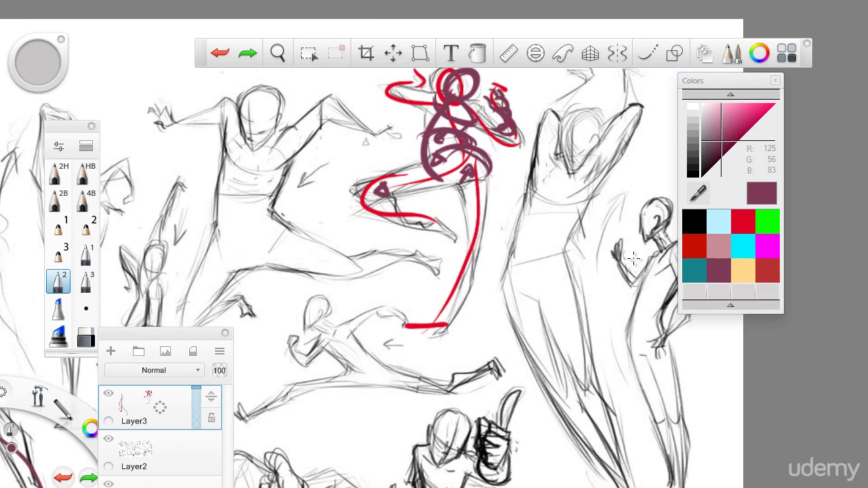
{"action": "left_click", "coordinate": [109, 396]}
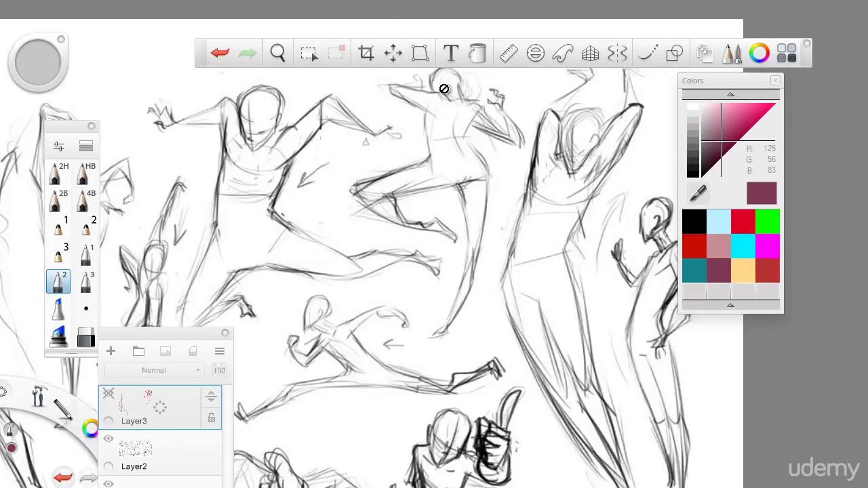
{"action": "left_click", "coordinate": [107, 397]}
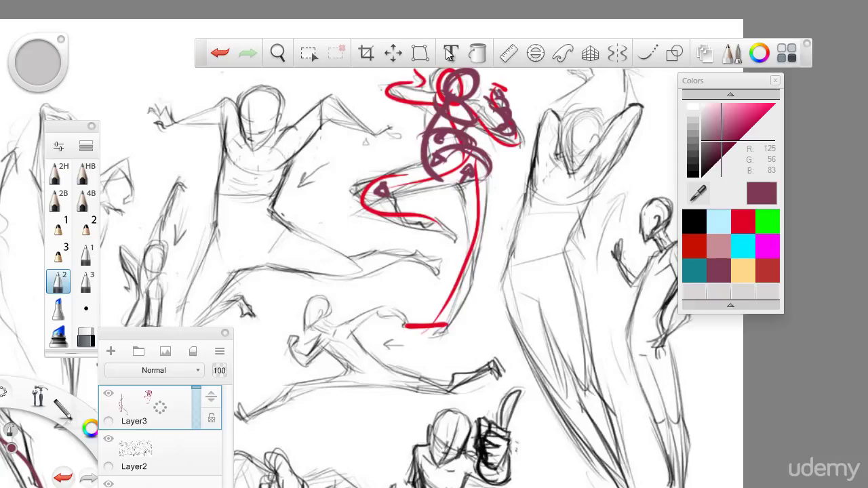
{"action": "key", "text": "Tab"}
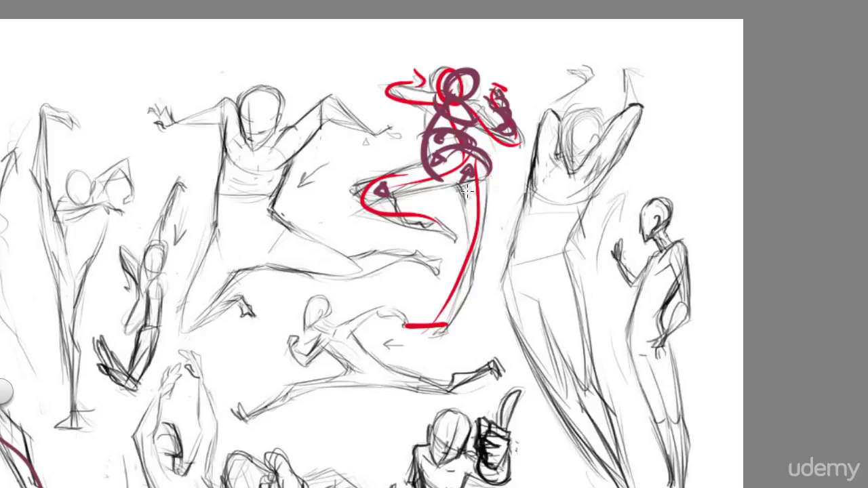
Step: Try maroon strokes at the raised-leg figure's hip and along its bent leg, and undo them
{"action": "mouse_move", "coordinate": [480, 155]}
{"action": "left_mouse_down"}
{"action": "mouse_move", "coordinate": [443, 142]}
{"action": "mouse_move", "coordinate": [463, 179]}
{"action": "left_mouse_up"}
{"action": "key", "text": "ctrl+z"}
{"action": "mouse_move", "coordinate": [378, 148]}
{"action": "left_mouse_down"}
{"action": "mouse_move", "coordinate": [316, 172]}
{"action": "mouse_move", "coordinate": [328, 214]}
{"action": "left_mouse_up"}
{"action": "key", "text": "ctrl+z"}
Step: Try tracing the small direction arrow beside the wide-stanced leaning figure in maroon, and undo the strokes
{"action": "key", "text": "space"}
{"action": "left_click_drag", "start_coordinate": [227, 272], "coordinate": [365, 270]}
{"action": "left_click_drag", "start_coordinate": [231, 256], "coordinate": [416, 185]}
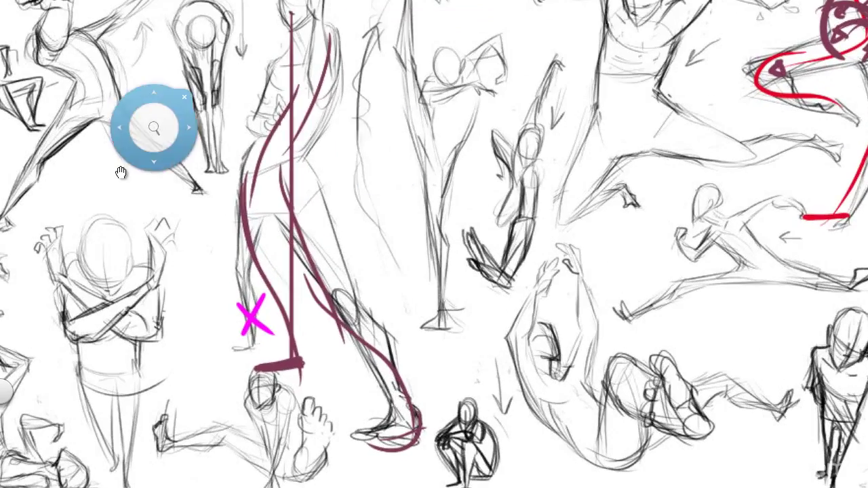
{"action": "left_click_drag", "start_coordinate": [166, 181], "coordinate": [376, 269]}
{"action": "left_click_drag", "start_coordinate": [237, 112], "coordinate": [262, 192]}
{"action": "left_click_drag", "start_coordinate": [312, 217], "coordinate": [344, 179]}
{"action": "mouse_move", "coordinate": [223, 282]}
{"action": "left_mouse_down"}
{"action": "mouse_move", "coordinate": [212, 251]}
{"action": "mouse_move", "coordinate": [185, 244]}
{"action": "left_mouse_up"}
{"action": "mouse_move", "coordinate": [392, 146]}
{"action": "left_mouse_down"}
{"action": "mouse_move", "coordinate": [377, 111]}
{"action": "mouse_move", "coordinate": [342, 188]}
{"action": "left_mouse_up"}
{"action": "key", "text": "ctrl+z"}
{"action": "mouse_move", "coordinate": [387, 128]}
{"action": "left_mouse_down"}
{"action": "mouse_move", "coordinate": [392, 210]}
{"action": "mouse_move", "coordinate": [383, 123]}
{"action": "mouse_move", "coordinate": [353, 119]}
{"action": "left_mouse_up"}
{"action": "key", "text": "ctrl+z"}
{"action": "key", "text": "ctrl+z"}
Step: Try marking the direction arrows beside the leaning, forward-bending and high-kicking figures in maroon, and undo each mark
{"action": "key", "text": "space"}
{"action": "left_click_drag", "start_coordinate": [390, 166], "coordinate": [368, 205]}
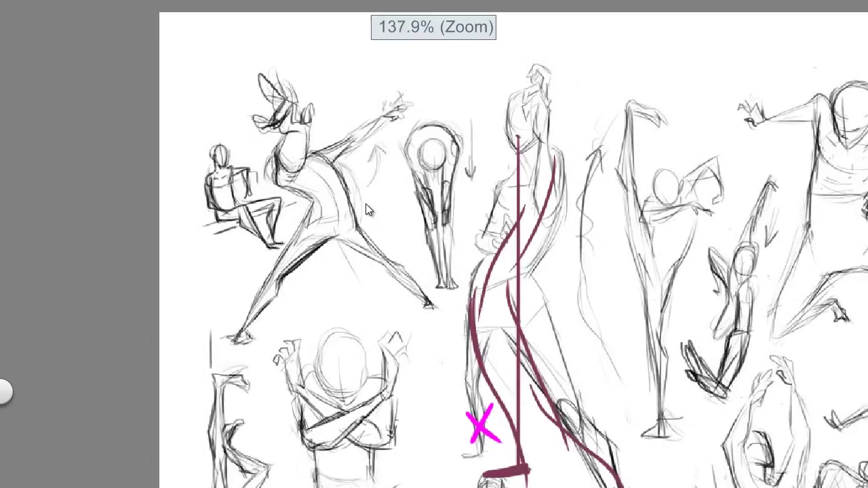
{"action": "left_click_drag", "start_coordinate": [369, 132], "coordinate": [387, 130]}
{"action": "key", "text": "ctrl+z"}
{"action": "left_click_drag", "start_coordinate": [481, 113], "coordinate": [454, 148]}
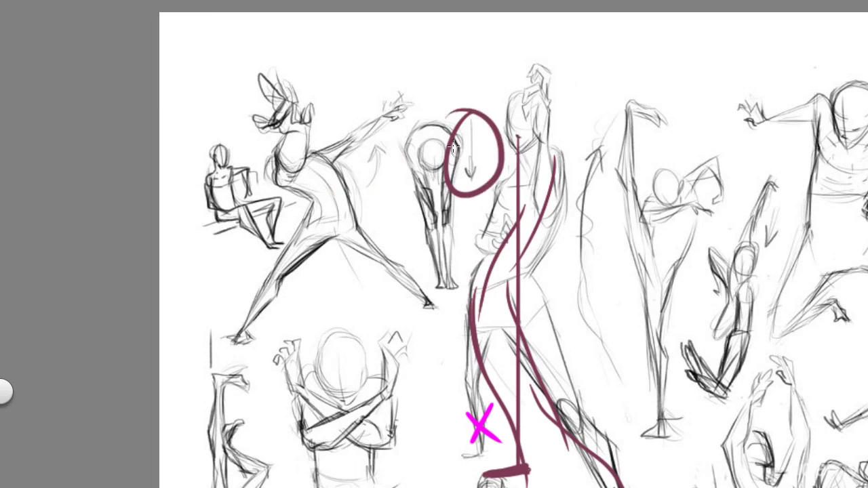
{"action": "key", "text": "ctrl+z"}
{"action": "mouse_move", "coordinate": [619, 122]}
{"action": "left_mouse_down"}
{"action": "mouse_move", "coordinate": [616, 135]}
{"action": "mouse_move", "coordinate": [588, 125]}
{"action": "left_mouse_up"}
{"action": "key", "text": "ctrl+z"}
Step: Examine the direction arrows and the force of the poses across the whole sheet of figures
{"action": "left_click_drag", "start_coordinate": [442, 168], "coordinate": [438, 292]}
{"action": "key", "text": "space"}
{"action": "left_click_drag", "start_coordinate": [406, 316], "coordinate": [202, 272]}
{"action": "key", "text": "space"}
{"action": "left_click_drag", "start_coordinate": [448, 370], "coordinate": [242, 255]}
{"action": "mouse_move", "coordinate": [325, 297]}
{"action": "left_mouse_down"}
{"action": "mouse_move", "coordinate": [320, 366]}
{"action": "mouse_move", "coordinate": [324, 275]}
{"action": "left_mouse_up"}
{"action": "key", "text": "ctrl+z"}
{"action": "key", "text": "space"}
{"action": "left_click_drag", "start_coordinate": [294, 117], "coordinate": [441, 270]}
{"action": "key", "text": "space"}
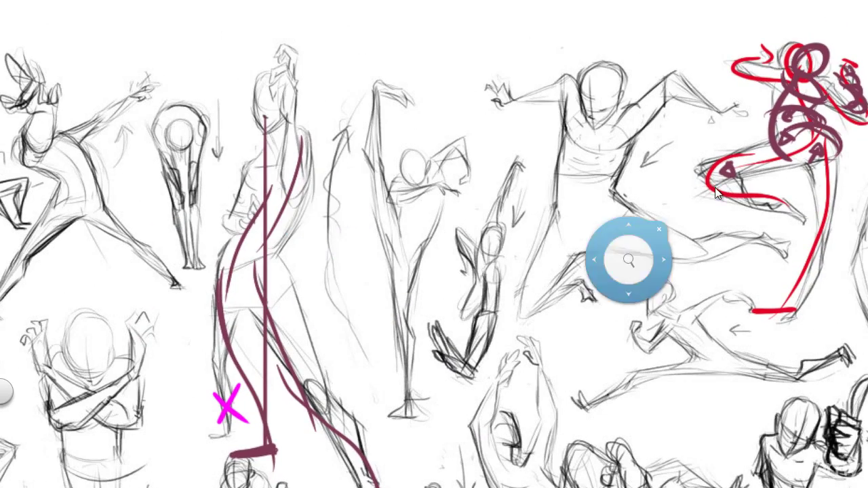
{"action": "left_click_drag", "start_coordinate": [576, 269], "coordinate": [330, 283]}
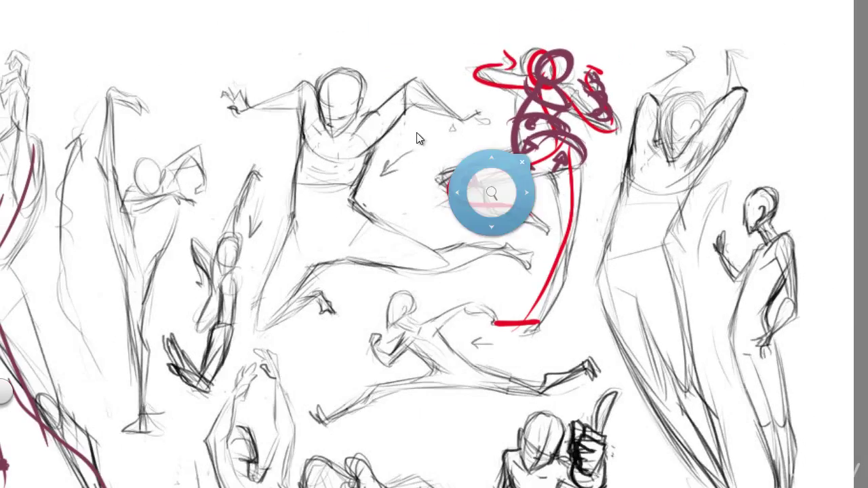
{"action": "mouse_move", "coordinate": [304, 167]}
{"action": "left_mouse_down"}
{"action": "mouse_move", "coordinate": [502, 208]}
{"action": "mouse_move", "coordinate": [545, 199]}
{"action": "left_mouse_up"}
{"action": "left_click_drag", "start_coordinate": [315, 220], "coordinate": [537, 192]}
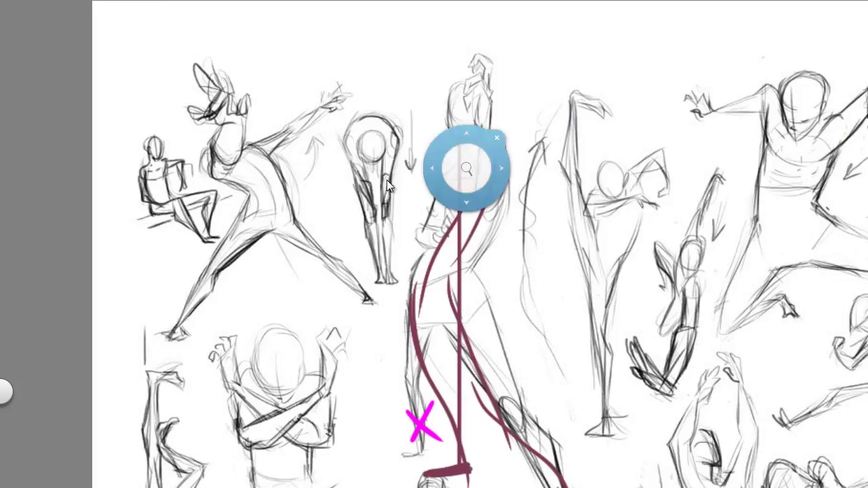
Step: Draw a bold maroon curved arrow over the pencil arrow beneath the wide-stanced figure's outstretched arm
{"action": "left_click_drag", "start_coordinate": [341, 227], "coordinate": [456, 147]}
{"action": "mouse_move", "coordinate": [326, 215]}
{"action": "left_mouse_down"}
{"action": "mouse_move", "coordinate": [346, 231]}
{"action": "mouse_move", "coordinate": [399, 224]}
{"action": "mouse_move", "coordinate": [439, 127]}
{"action": "left_mouse_up"}
{"action": "key", "text": "ctrl+z"}
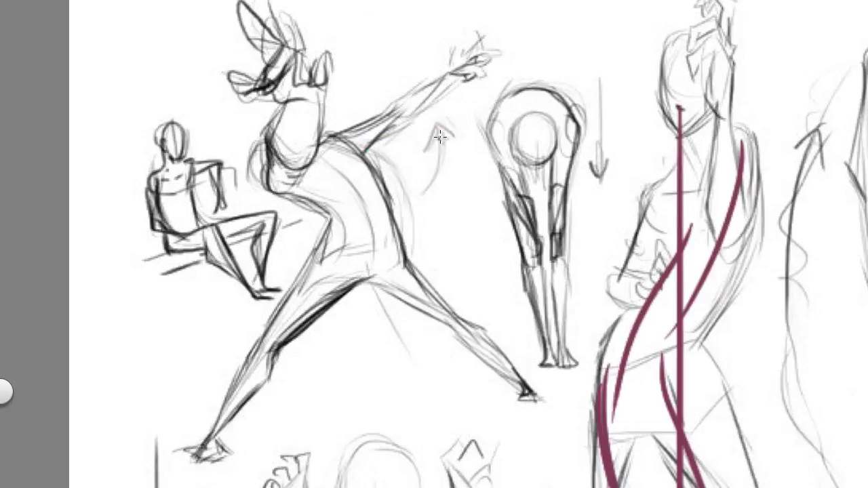
{"action": "key", "text": "space"}
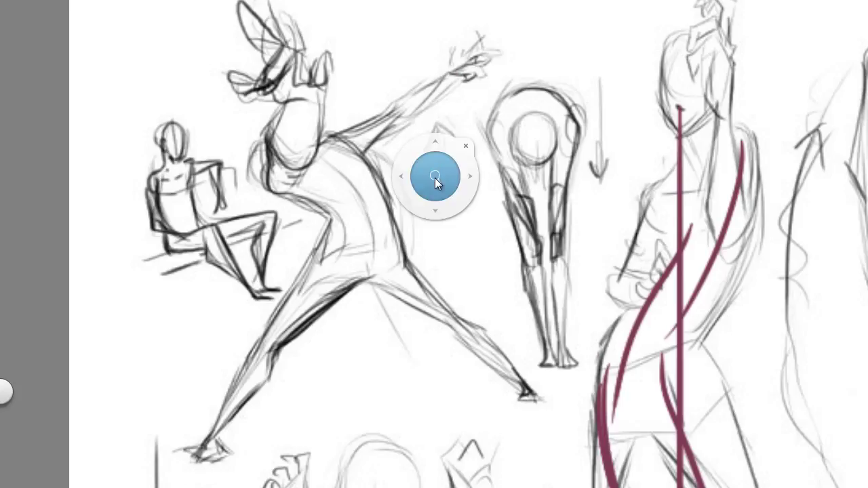
{"action": "left_click_drag", "start_coordinate": [436, 178], "coordinate": [423, 198]}
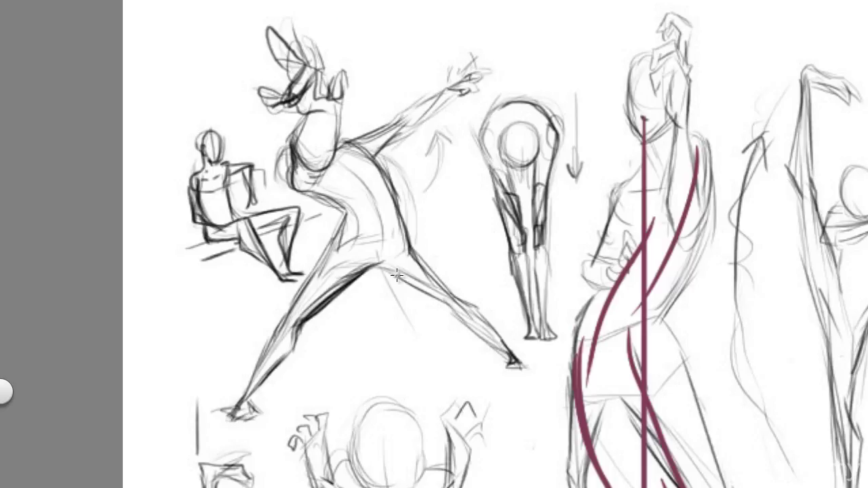
{"action": "mouse_move", "coordinate": [441, 139]}
{"action": "left_mouse_down"}
{"action": "mouse_move", "coordinate": [402, 200]}
{"action": "mouse_move", "coordinate": [441, 137]}
{"action": "mouse_move", "coordinate": [454, 143]}
{"action": "mouse_move", "coordinate": [442, 146]}
{"action": "mouse_move", "coordinate": [453, 141]}
{"action": "mouse_move", "coordinate": [428, 150]}
{"action": "left_mouse_up"}
{"action": "key", "text": "ctrl+z"}
{"action": "key", "text": "ctrl+z"}
{"action": "key", "text": "ctrl+z"}
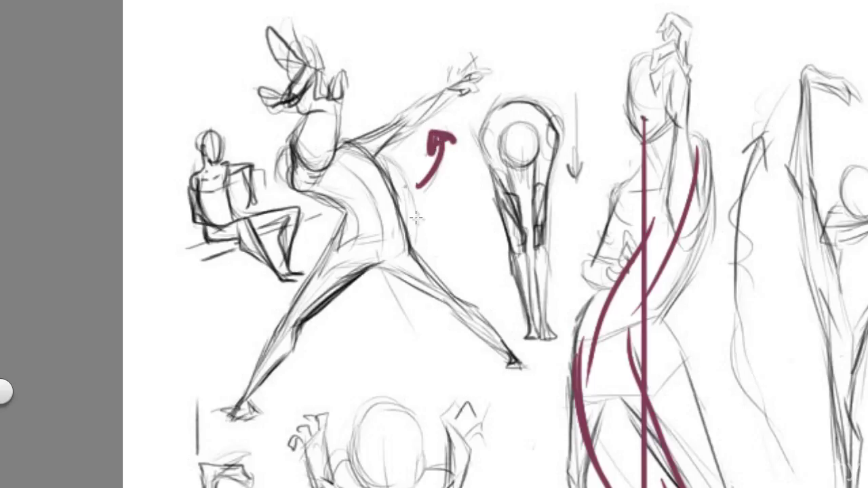
Step: Try a large maroon arc sweeping past the wide-stanced figure's outstretched hand, and undo it
{"action": "mouse_move", "coordinate": [478, 236]}
{"action": "left_mouse_down"}
{"action": "mouse_move", "coordinate": [354, 43]}
{"action": "mouse_move", "coordinate": [397, 33]}
{"action": "left_mouse_up"}
{"action": "key", "text": "ctrl+z"}
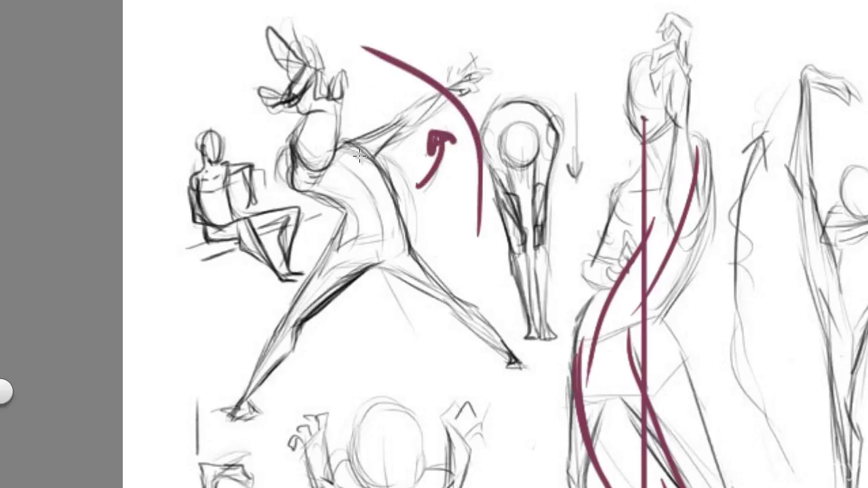
{"action": "key", "text": "ctrl+z"}
Step: Draw a maroon curve from the wide-stanced figure's pelvis up to the shoulders and an upward arrow inside the torso
{"action": "mouse_move", "coordinate": [385, 261]}
{"action": "left_mouse_down"}
{"action": "mouse_move", "coordinate": [388, 248]}
{"action": "mouse_move", "coordinate": [310, 145]}
{"action": "left_mouse_up"}
{"action": "left_click_drag", "start_coordinate": [349, 221], "coordinate": [361, 194]}
{"action": "mouse_move", "coordinate": [350, 205]}
{"action": "left_mouse_down"}
{"action": "mouse_move", "coordinate": [362, 195]}
{"action": "mouse_move", "coordinate": [353, 178]}
{"action": "left_mouse_up"}
{"action": "key", "text": "ctrl+z"}
{"action": "key", "text": "ctrl+z"}
{"action": "left_click_drag", "start_coordinate": [341, 190], "coordinate": [354, 177]}
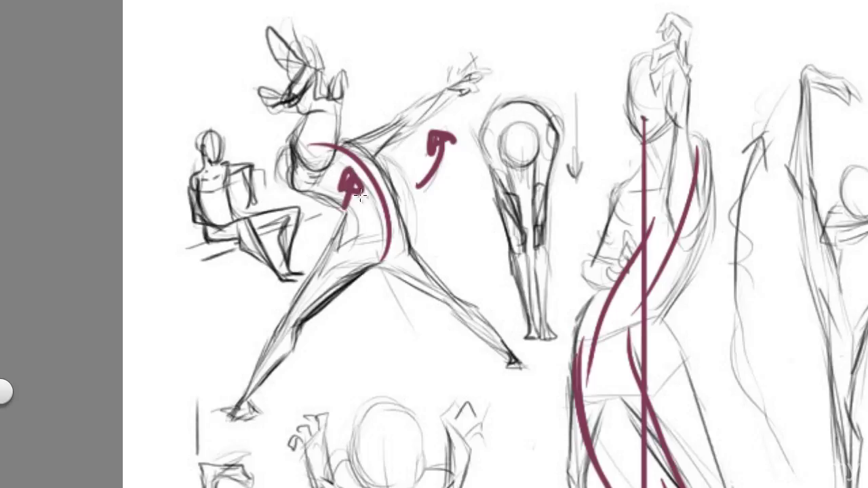
Step: Replace the last torso marks on the wide-stanced figure with a shoulder circle, an S-curve down the torso, and flow curves along both legs
{"action": "key", "text": "ctrl+z"}
{"action": "key", "text": "ctrl+z"}
{"action": "mouse_move", "coordinate": [311, 145]}
{"action": "left_mouse_down"}
{"action": "mouse_move", "coordinate": [291, 174]}
{"action": "mouse_move", "coordinate": [308, 153]}
{"action": "mouse_move", "coordinate": [384, 224]}
{"action": "mouse_move", "coordinate": [357, 251]}
{"action": "left_mouse_up"}
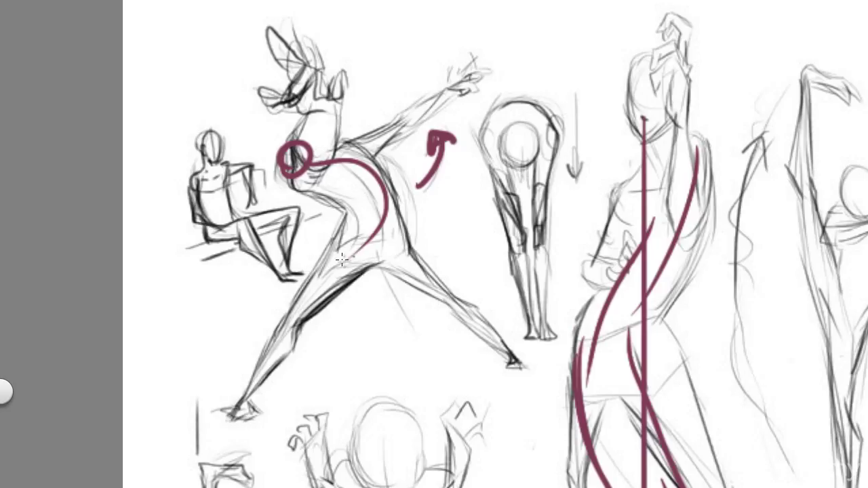
{"action": "mouse_move", "coordinate": [383, 225]}
{"action": "left_mouse_down"}
{"action": "mouse_move", "coordinate": [244, 379]}
{"action": "mouse_move", "coordinate": [303, 318]}
{"action": "mouse_move", "coordinate": [258, 407]}
{"action": "left_mouse_up"}
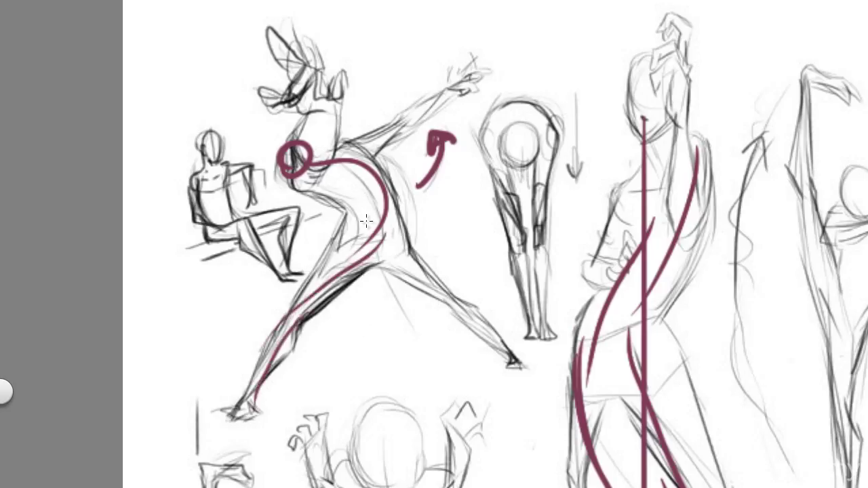
{"action": "mouse_move", "coordinate": [393, 252]}
{"action": "left_mouse_down"}
{"action": "mouse_move", "coordinate": [463, 315]}
{"action": "mouse_move", "coordinate": [521, 389]}
{"action": "left_mouse_up"}
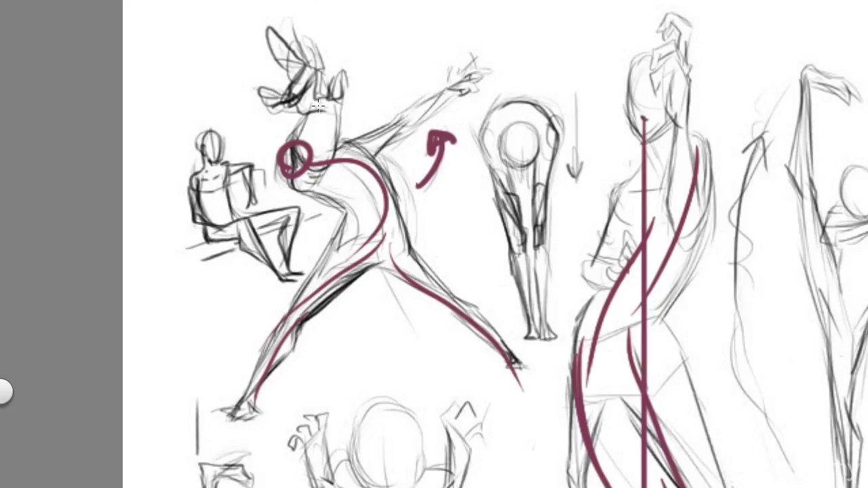
Step: Try maroon strokes over the wide-stanced figure's raised hand, bent arm and outstretched arm, and undo them
{"action": "mouse_move", "coordinate": [348, 83]}
{"action": "left_mouse_down"}
{"action": "mouse_move", "coordinate": [358, 110]}
{"action": "mouse_move", "coordinate": [276, 29]}
{"action": "left_mouse_up"}
{"action": "key", "text": "ctrl+z"}
{"action": "mouse_move", "coordinate": [318, 110]}
{"action": "left_mouse_down"}
{"action": "mouse_move", "coordinate": [281, 51]}
{"action": "mouse_move", "coordinate": [320, 112]}
{"action": "left_mouse_up"}
{"action": "key", "text": "ctrl+z"}
{"action": "left_click_drag", "start_coordinate": [462, 131], "coordinate": [399, 160]}
{"action": "key", "text": "ctrl+z"}
Step: Draw maroon arcs over the arm arrow and across the shoulders, add an upward chest arrow, and loop around the near shoulder
{"action": "mouse_move", "coordinate": [474, 148]}
{"action": "left_mouse_down"}
{"action": "mouse_move", "coordinate": [406, 146]}
{"action": "mouse_move", "coordinate": [306, 184]}
{"action": "left_mouse_up"}
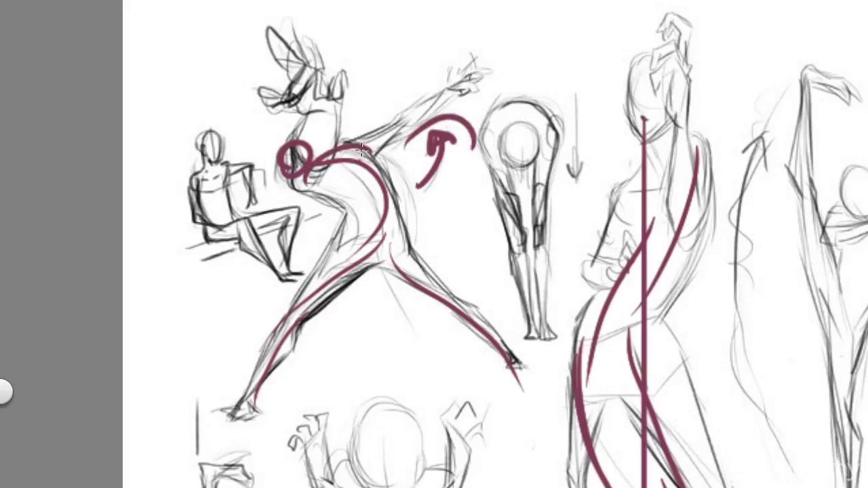
{"action": "mouse_move", "coordinate": [362, 153]}
{"action": "left_mouse_down"}
{"action": "mouse_move", "coordinate": [301, 190]}
{"action": "mouse_move", "coordinate": [344, 163]}
{"action": "mouse_move", "coordinate": [354, 172]}
{"action": "left_mouse_up"}
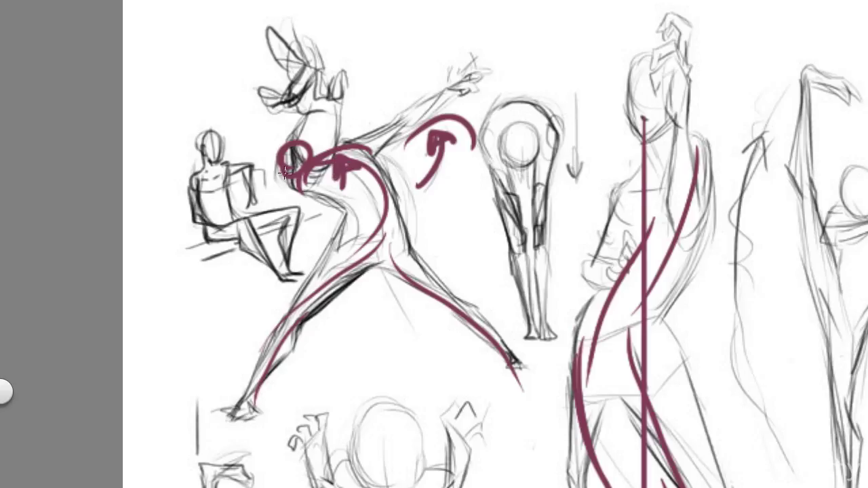
{"action": "mouse_move", "coordinate": [285, 173]}
{"action": "left_mouse_down"}
{"action": "mouse_move", "coordinate": [299, 193]}
{"action": "mouse_move", "coordinate": [323, 168]}
{"action": "left_mouse_up"}
Step: Darken the maroon to RGB 109, 51, 74 and draw rhythm curves along the wide-stanced figure's raised arm, hand and fingers
{"action": "key", "text": "Tab"}
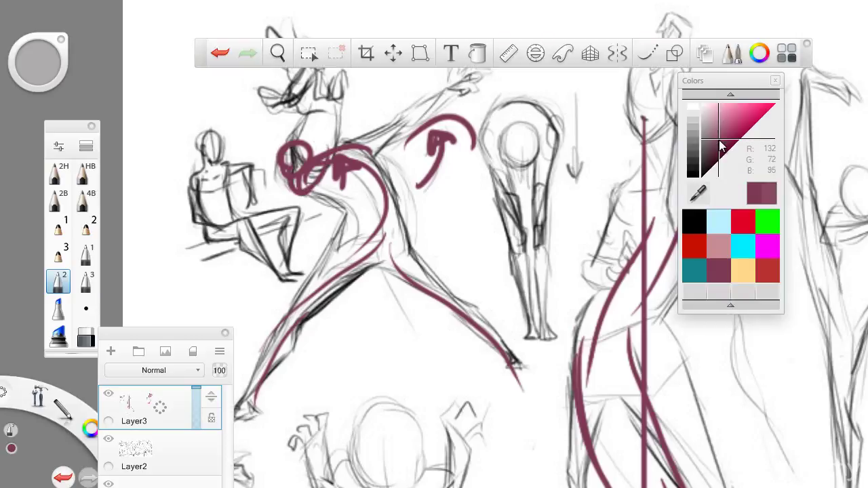
{"action": "left_click_drag", "start_coordinate": [722, 147], "coordinate": [718, 153]}
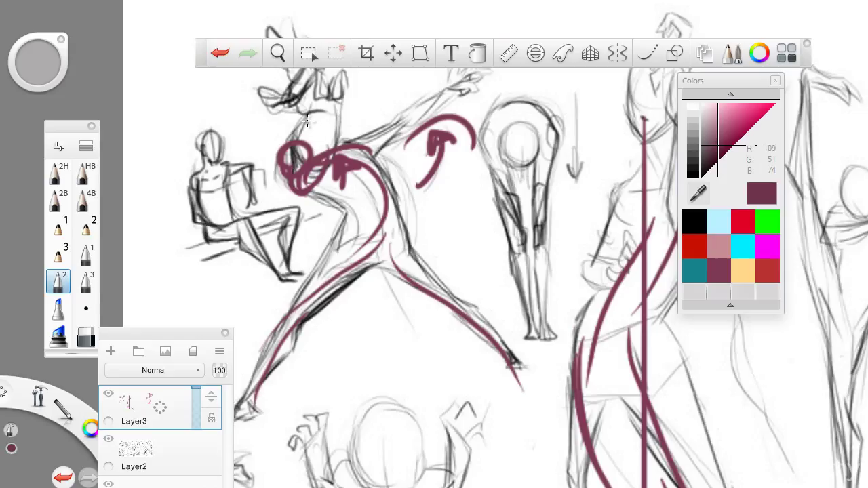
{"action": "mouse_move", "coordinate": [310, 114]}
{"action": "left_mouse_down"}
{"action": "mouse_move", "coordinate": [303, 158]}
{"action": "mouse_move", "coordinate": [308, 163]}
{"action": "mouse_move", "coordinate": [330, 129]}
{"action": "mouse_move", "coordinate": [335, 147]}
{"action": "left_mouse_up"}
{"action": "mouse_move", "coordinate": [309, 100]}
{"action": "left_mouse_down"}
{"action": "mouse_move", "coordinate": [319, 125]}
{"action": "mouse_move", "coordinate": [303, 95]}
{"action": "mouse_move", "coordinate": [339, 115]}
{"action": "mouse_move", "coordinate": [329, 139]}
{"action": "mouse_move", "coordinate": [307, 107]}
{"action": "mouse_move", "coordinate": [326, 103]}
{"action": "mouse_move", "coordinate": [323, 82]}
{"action": "mouse_move", "coordinate": [316, 87]}
{"action": "mouse_move", "coordinate": [331, 89]}
{"action": "mouse_move", "coordinate": [339, 116]}
{"action": "left_mouse_up"}
{"action": "key", "text": "Tab"}
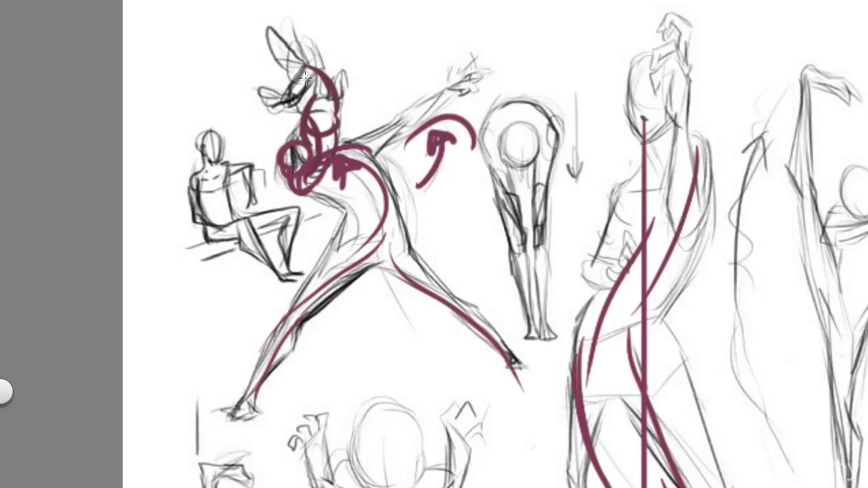
{"action": "left_click_drag", "start_coordinate": [307, 66], "coordinate": [289, 110]}
{"action": "mouse_move", "coordinate": [275, 31]}
{"action": "left_mouse_down"}
{"action": "mouse_move", "coordinate": [299, 68]}
{"action": "mouse_move", "coordinate": [266, 95]}
{"action": "mouse_move", "coordinate": [307, 78]}
{"action": "mouse_move", "coordinate": [332, 109]}
{"action": "mouse_move", "coordinate": [342, 91]}
{"action": "left_mouse_up"}
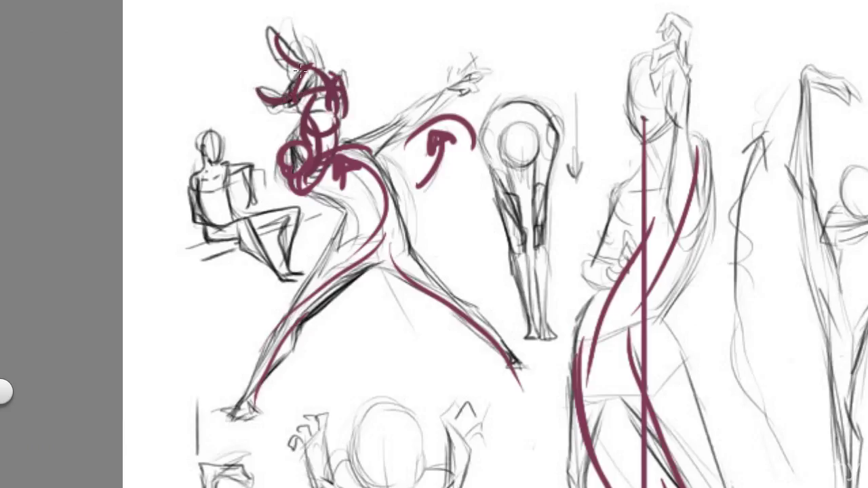
Step: Hide Layer2 to check the maroon rhythm lines without the pencil sketch, and show the layer again
{"action": "key", "text": "Tab"}
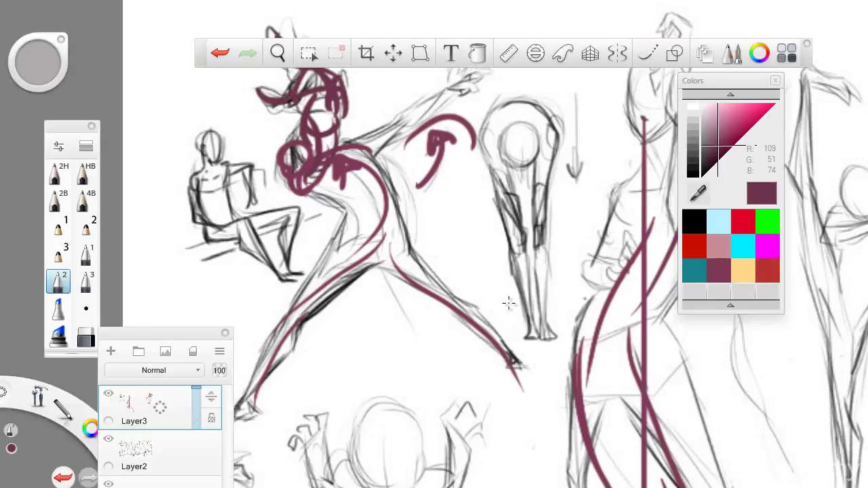
{"action": "left_click", "coordinate": [110, 444]}
{"action": "key", "text": "Tab"}
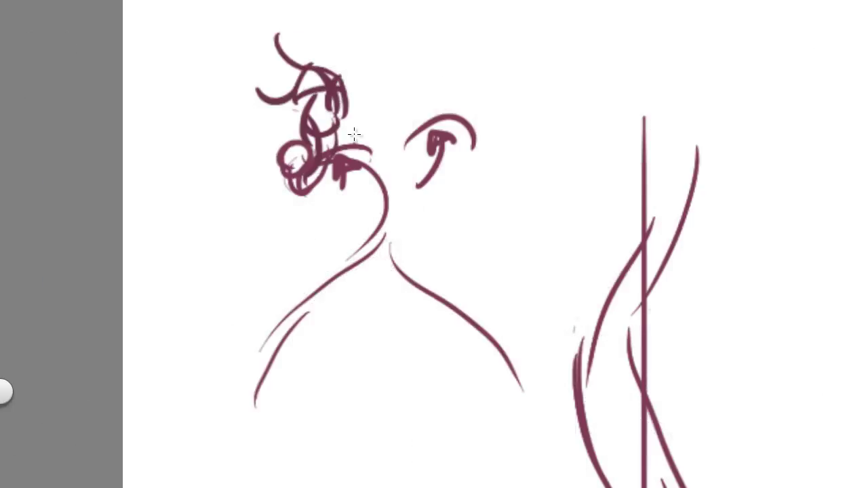
{"action": "key", "text": "Tab"}
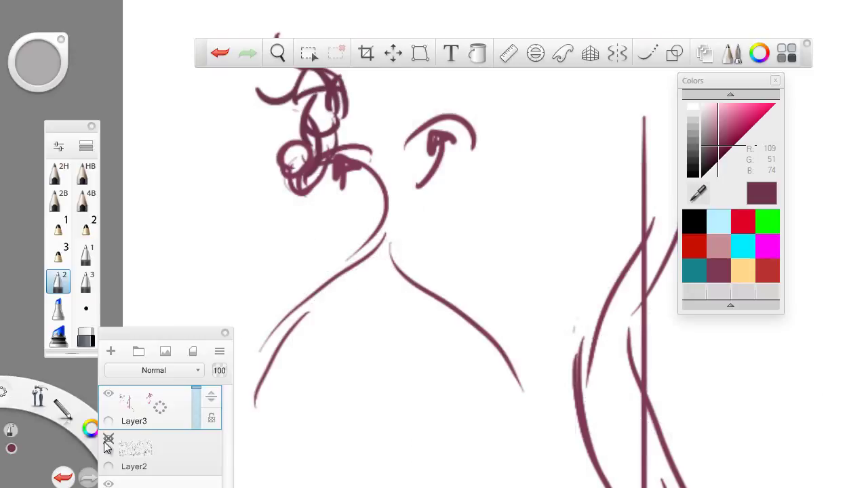
{"action": "left_click", "coordinate": [108, 439]}
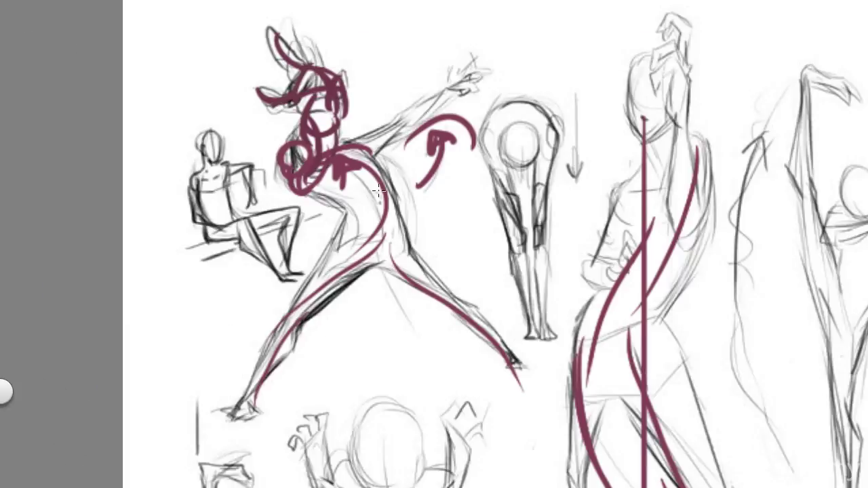
Step: Examine the annotated and remaining poses across the whole sheet of gesture figures
{"action": "key", "text": "Tab"}
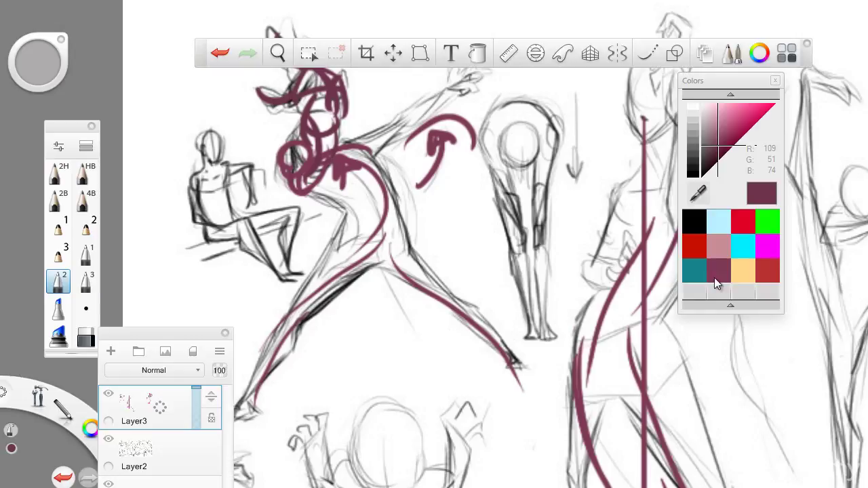
{"action": "key", "text": "Tab"}
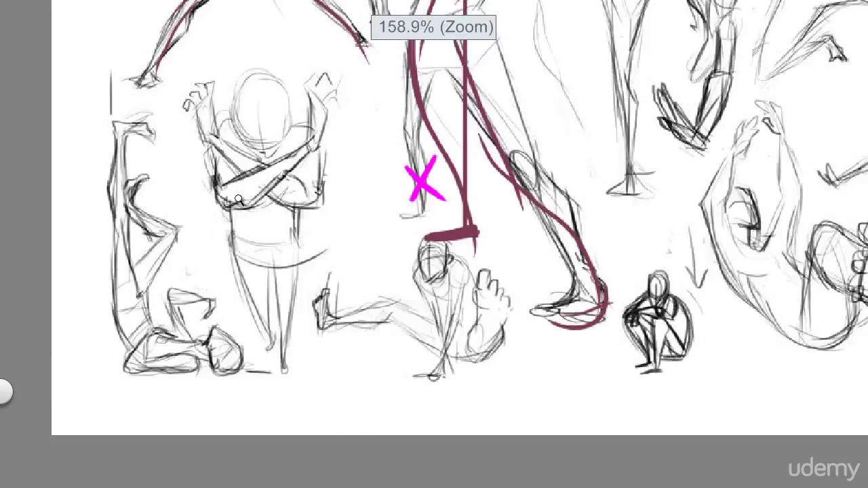
{"action": "left_click_drag", "start_coordinate": [190, 163], "coordinate": [141, 275]}
{"action": "mouse_move", "coordinate": [237, 149]}
{"action": "left_mouse_down"}
{"action": "mouse_move", "coordinate": [179, 253]}
{"action": "mouse_move", "coordinate": [192, 219]}
{"action": "left_mouse_up"}
{"action": "left_click_drag", "start_coordinate": [257, 190], "coordinate": [244, 280]}
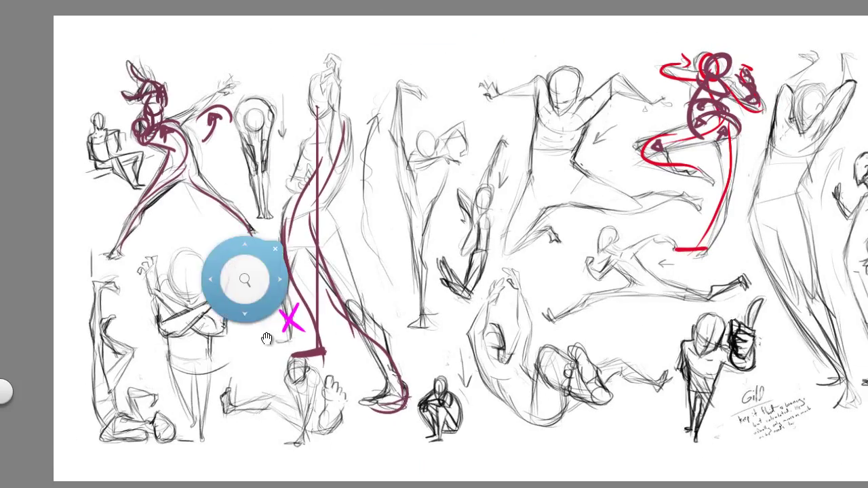
{"action": "left_click_drag", "start_coordinate": [266, 338], "coordinate": [165, 328]}
{"action": "left_click_drag", "start_coordinate": [145, 272], "coordinate": [170, 274]}
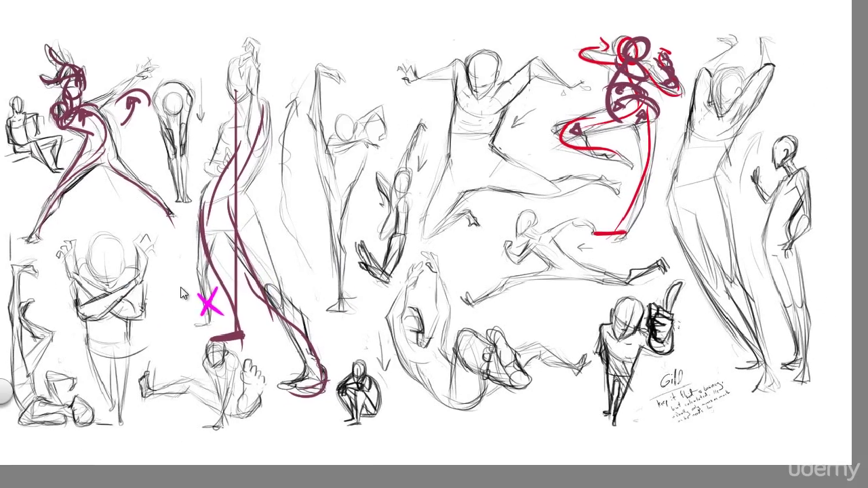